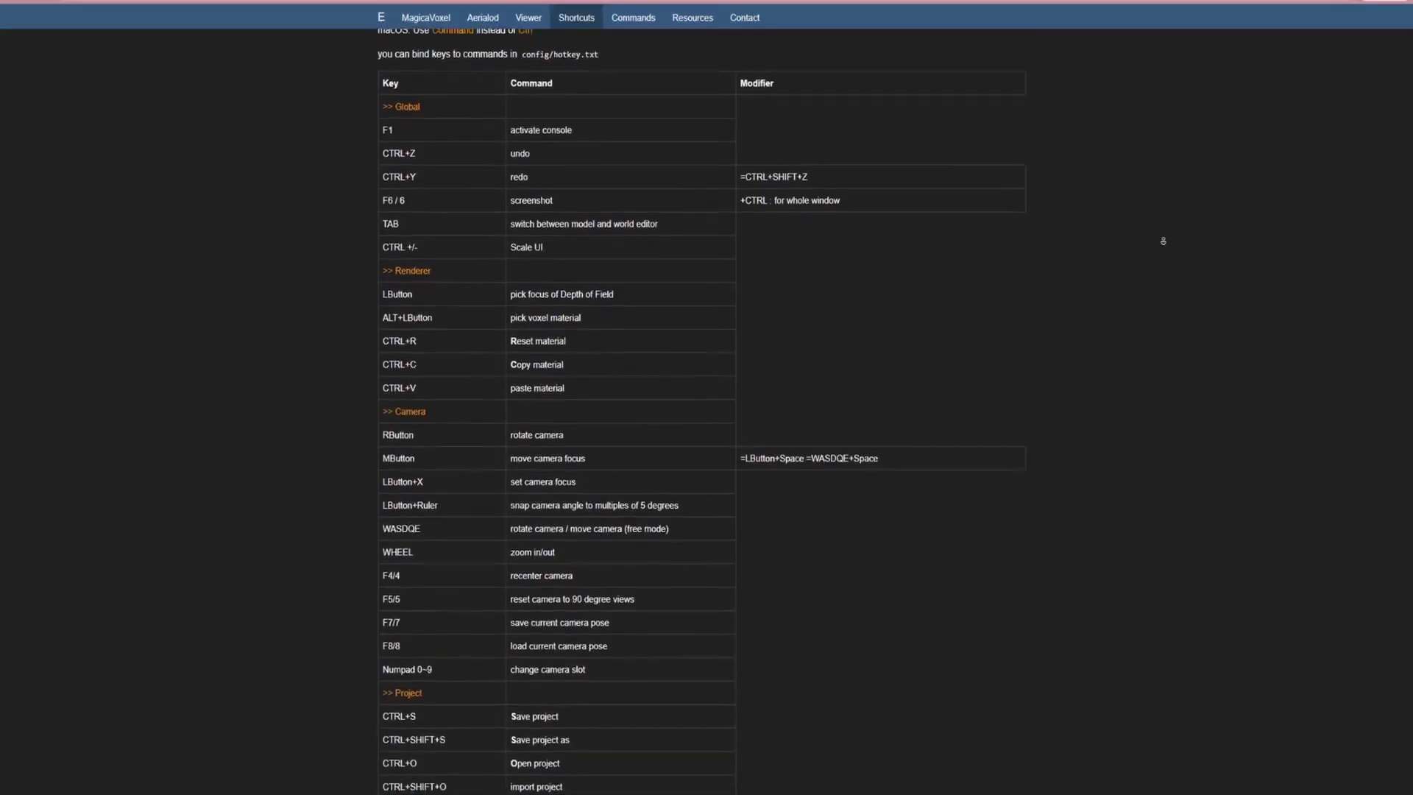
pyautogui.scroll(-2, 1164, 241)
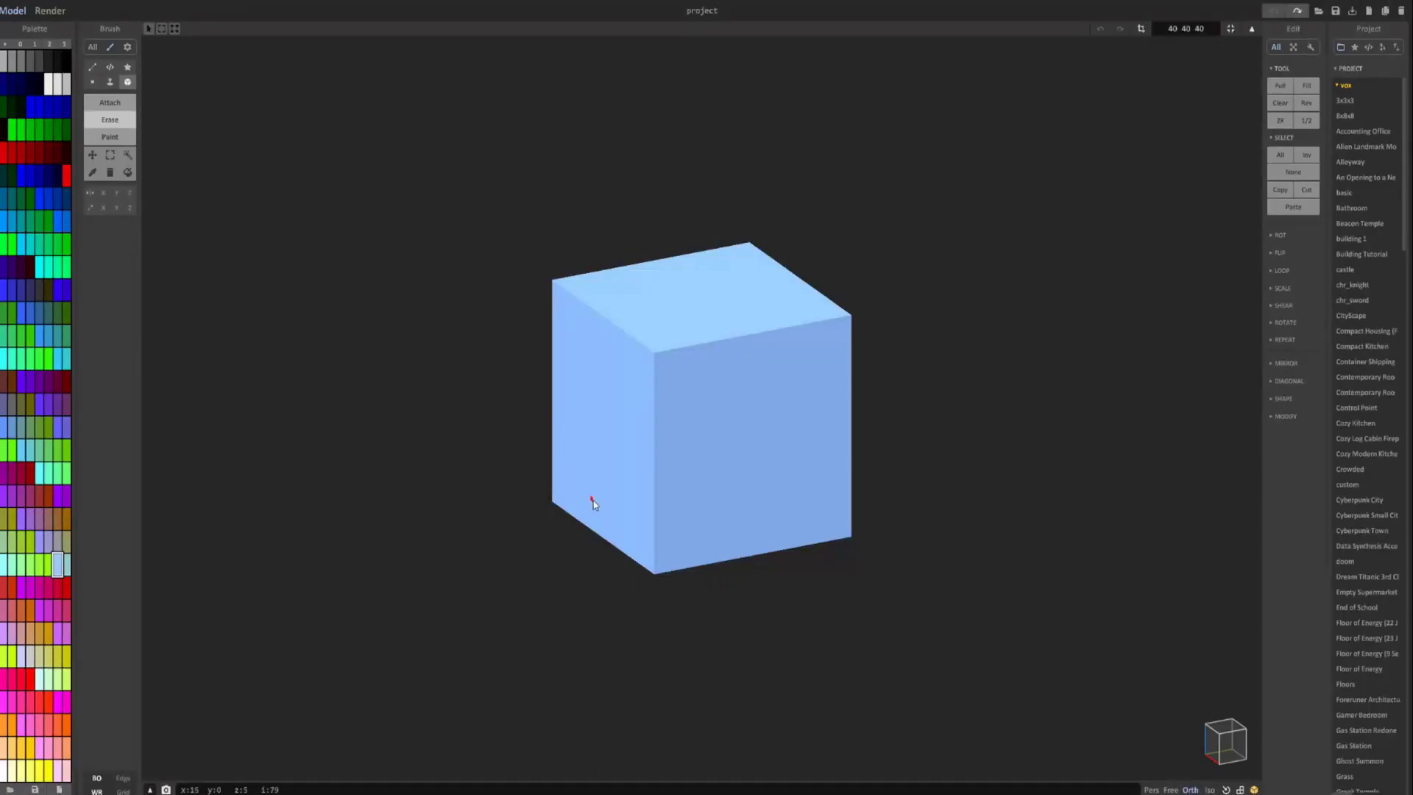
# Try erasing the upper layers of the blue cube with the Face brush, and undo the erasure.
pyautogui.moveTo(592, 499); pyautogui.dragTo(625, 515, button='right')
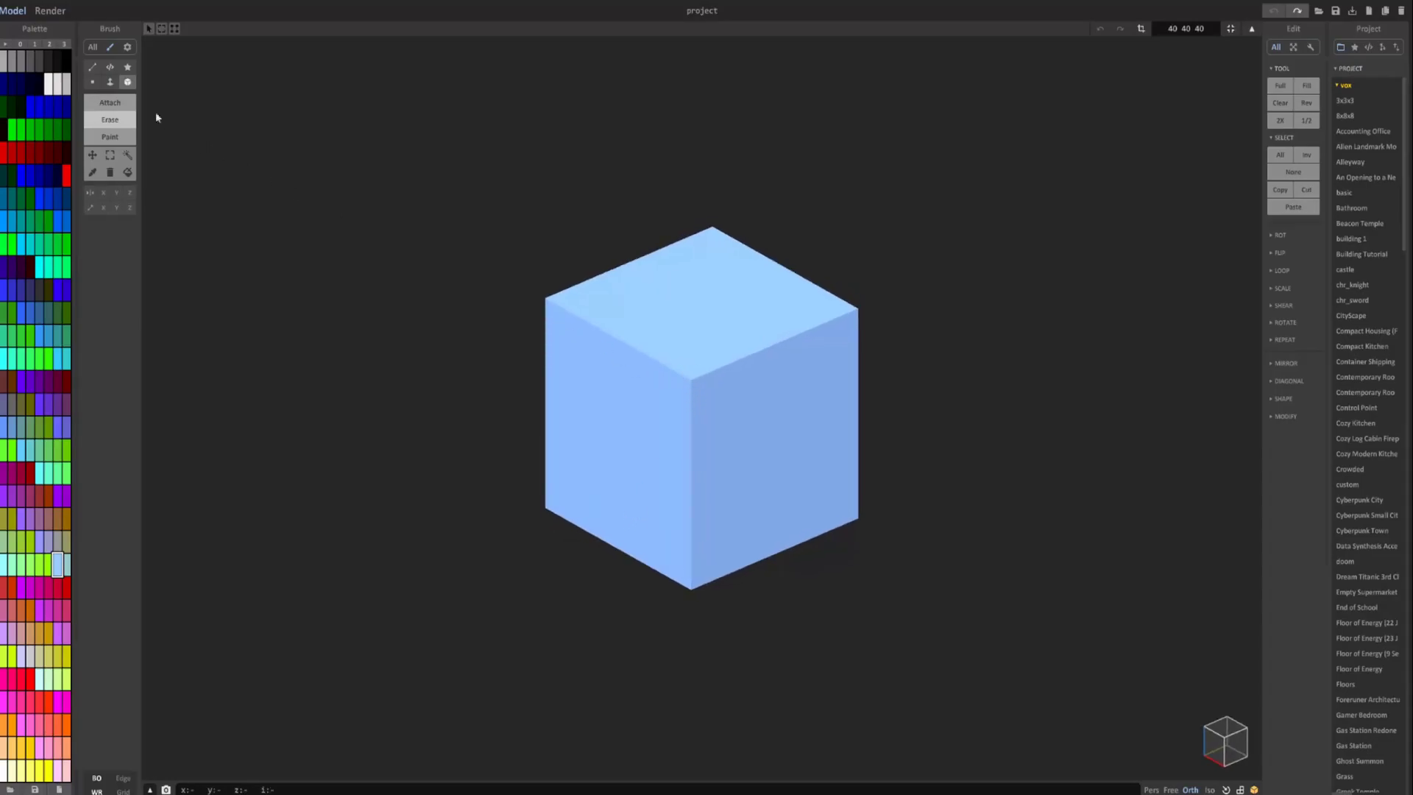
pyautogui.click(109, 81)
pyautogui.moveTo(648, 303); pyautogui.dragTo(707, 433)
pyautogui.moveTo(689, 455); pyautogui.dragTo(809, 479, button='right')
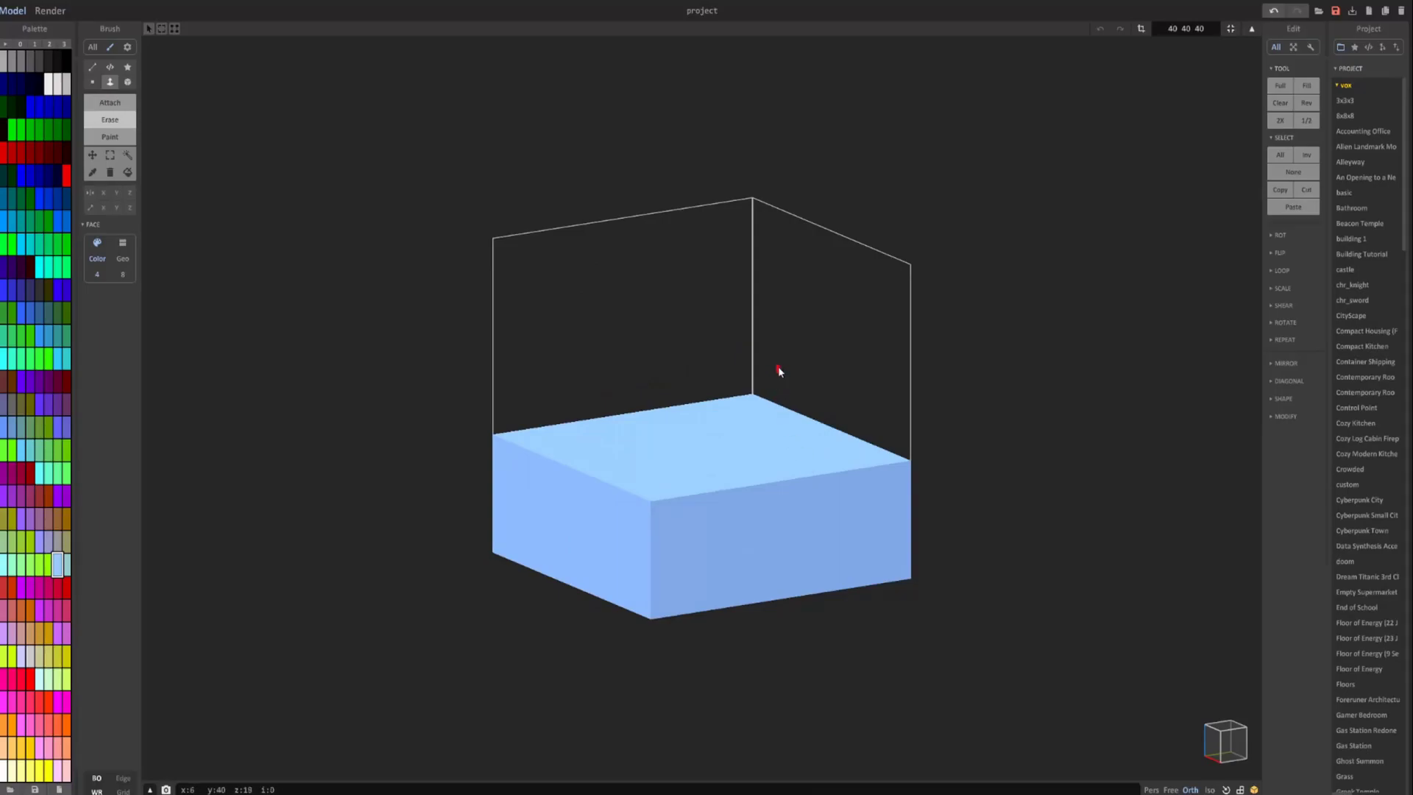
pyautogui.hotkey('ctrl', 'z')
# Erase several box-shaped sections from the cube's front, walls, top and inner floor with the Box brush.
pyautogui.moveTo(721, 325); pyautogui.dragTo(809, 390, button='right')
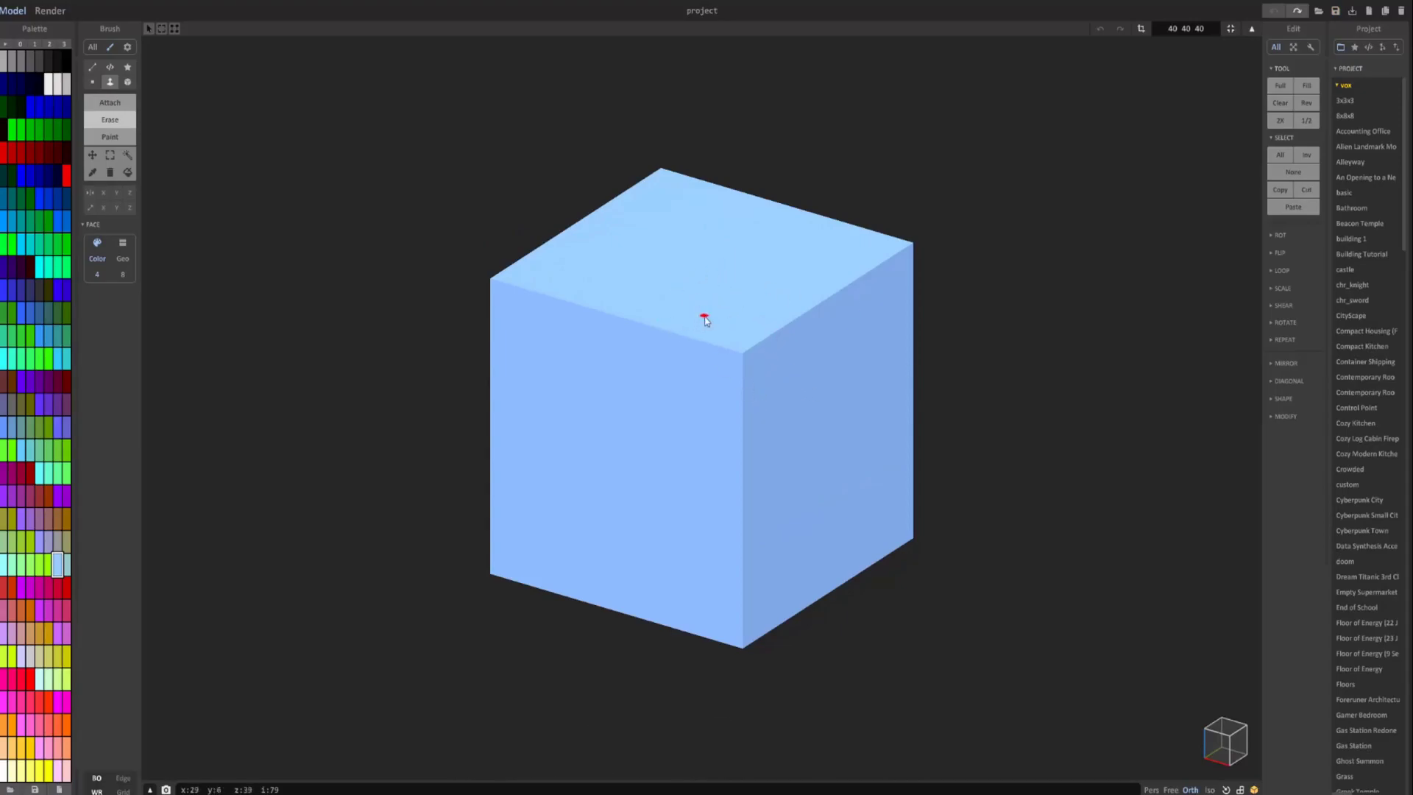
pyautogui.click(127, 82)
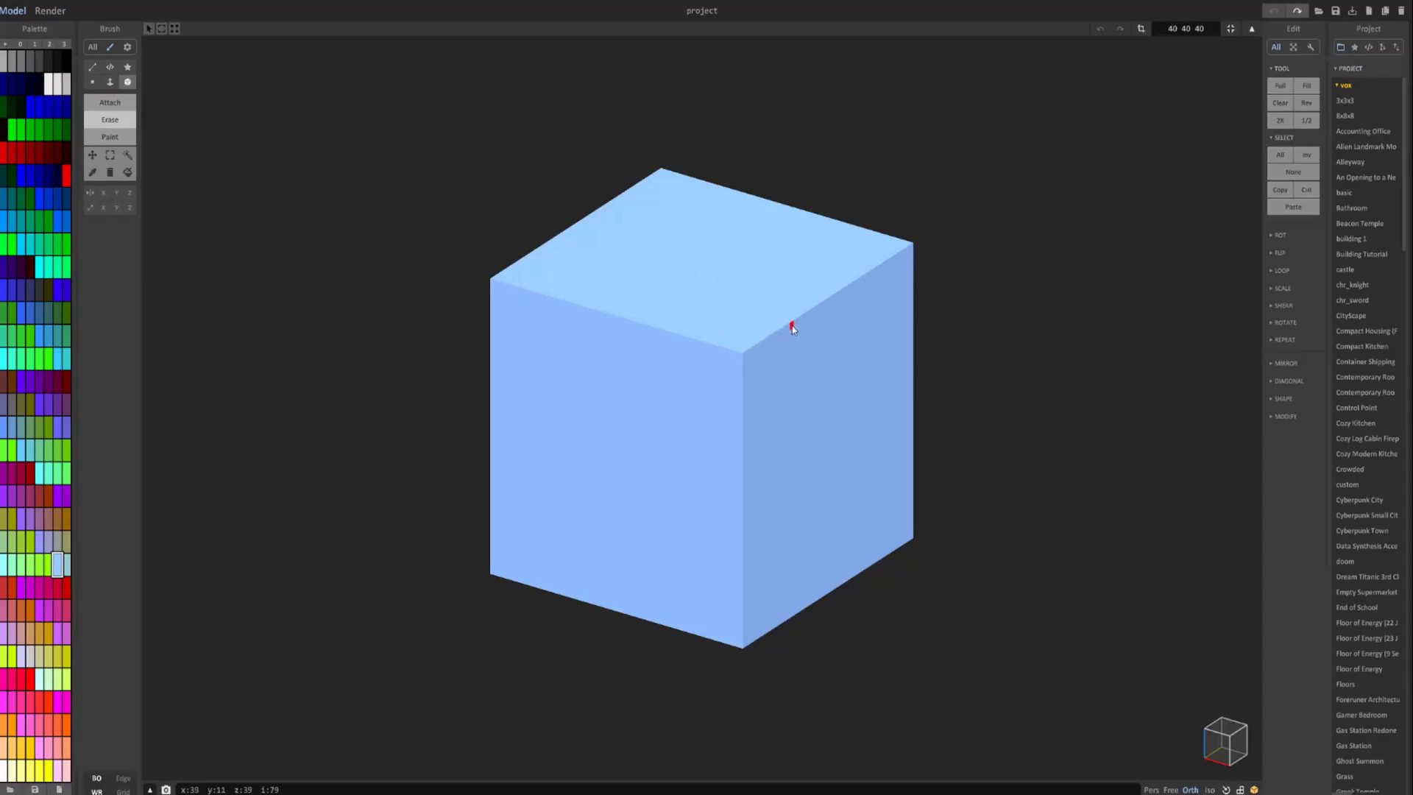
pyautogui.moveTo(794, 332)
pyautogui.mouseDown()
pyautogui.moveTo(697, 373)
pyautogui.moveTo(609, 479)
pyautogui.moveTo(527, 514)
pyautogui.mouseUp()
pyautogui.moveTo(576, 298)
pyautogui.mouseDown()
pyautogui.moveTo(747, 441)
pyautogui.moveTo(868, 506)
pyautogui.mouseUp()
pyautogui.moveTo(650, 445); pyautogui.dragTo(807, 538)
pyautogui.moveTo(788, 377); pyautogui.dragTo(683, 448)
pyautogui.moveTo(701, 365)
pyautogui.mouseDown()
pyautogui.moveTo(751, 411)
pyautogui.moveTo(760, 446)
pyautogui.moveTo(732, 400)
pyautogui.moveTo(744, 306)
pyautogui.moveTo(678, 278)
pyautogui.moveTo(799, 350)
pyautogui.moveTo(771, 348)
pyautogui.moveTo(776, 442)
pyautogui.moveTo(625, 541)
pyautogui.moveTo(681, 559)
pyautogui.mouseUp()
pyautogui.moveTo(782, 554)
pyautogui.mouseDown(button='right')
pyautogui.moveTo(700, 611)
pyautogui.moveTo(676, 573)
pyautogui.mouseUp(button='right')
pyautogui.moveTo(660, 349)
pyautogui.mouseDown(button='right')
pyautogui.moveTo(814, 386)
pyautogui.moveTo(753, 359)
pyautogui.moveTo(713, 309)
pyautogui.moveTo(706, 331)
pyautogui.mouseUp(button='right')
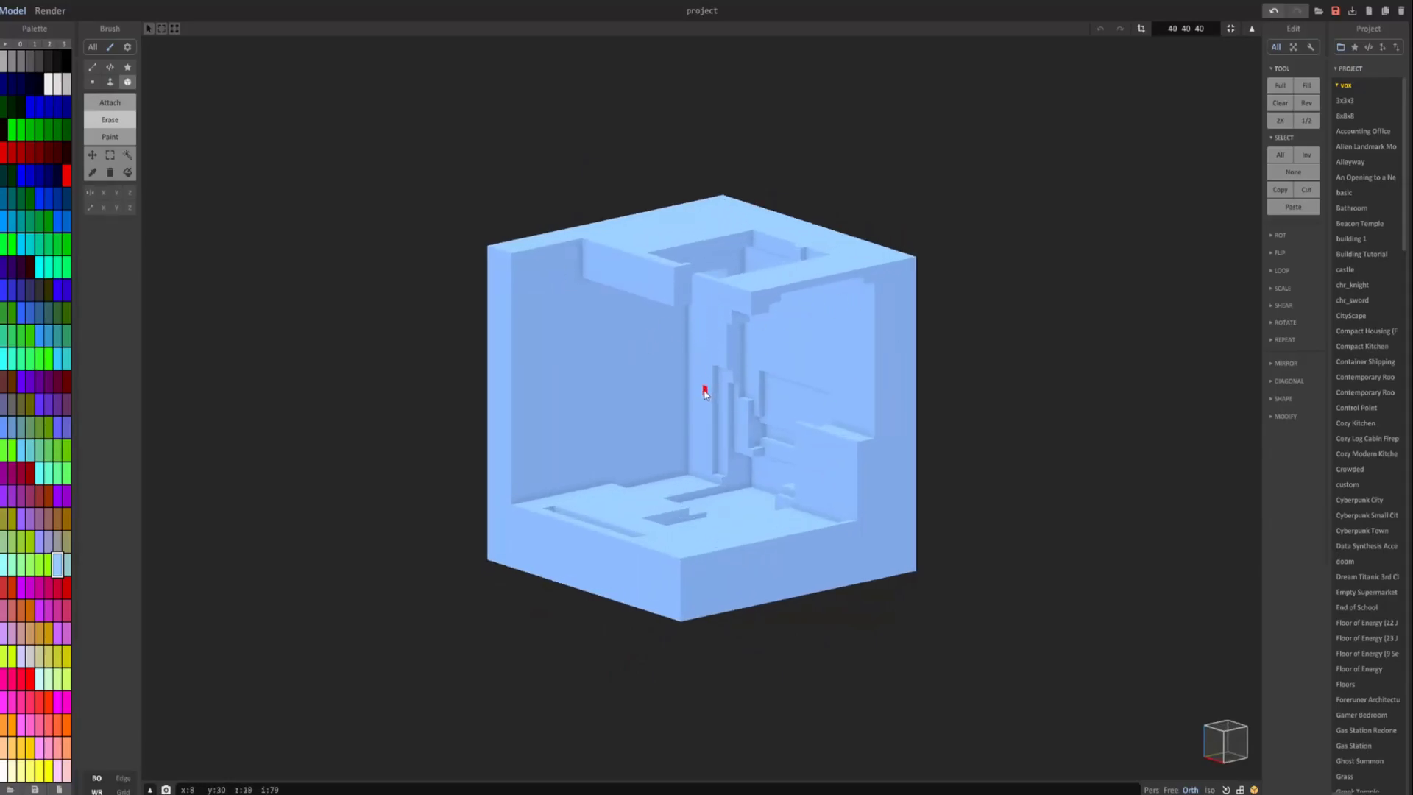
pyautogui.moveTo(704, 394); pyautogui.dragTo(713, 459, button='right')
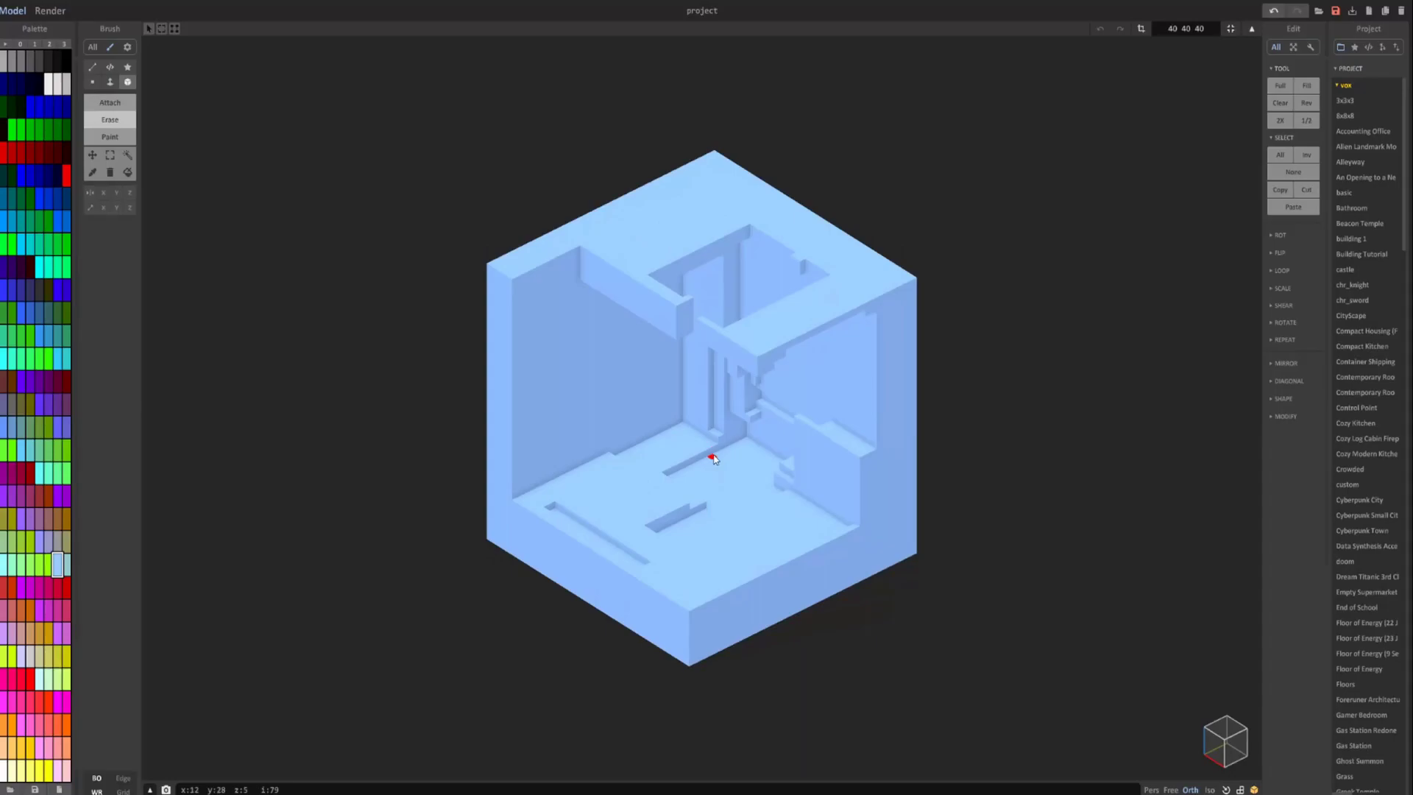
# Undo all the box cuts, back to the solid cube.
pyautogui.hotkey('ctrl', 'z')
pyautogui.hotkey('ctrl', 'z')
pyautogui.hotkey('ctrl', 'z')
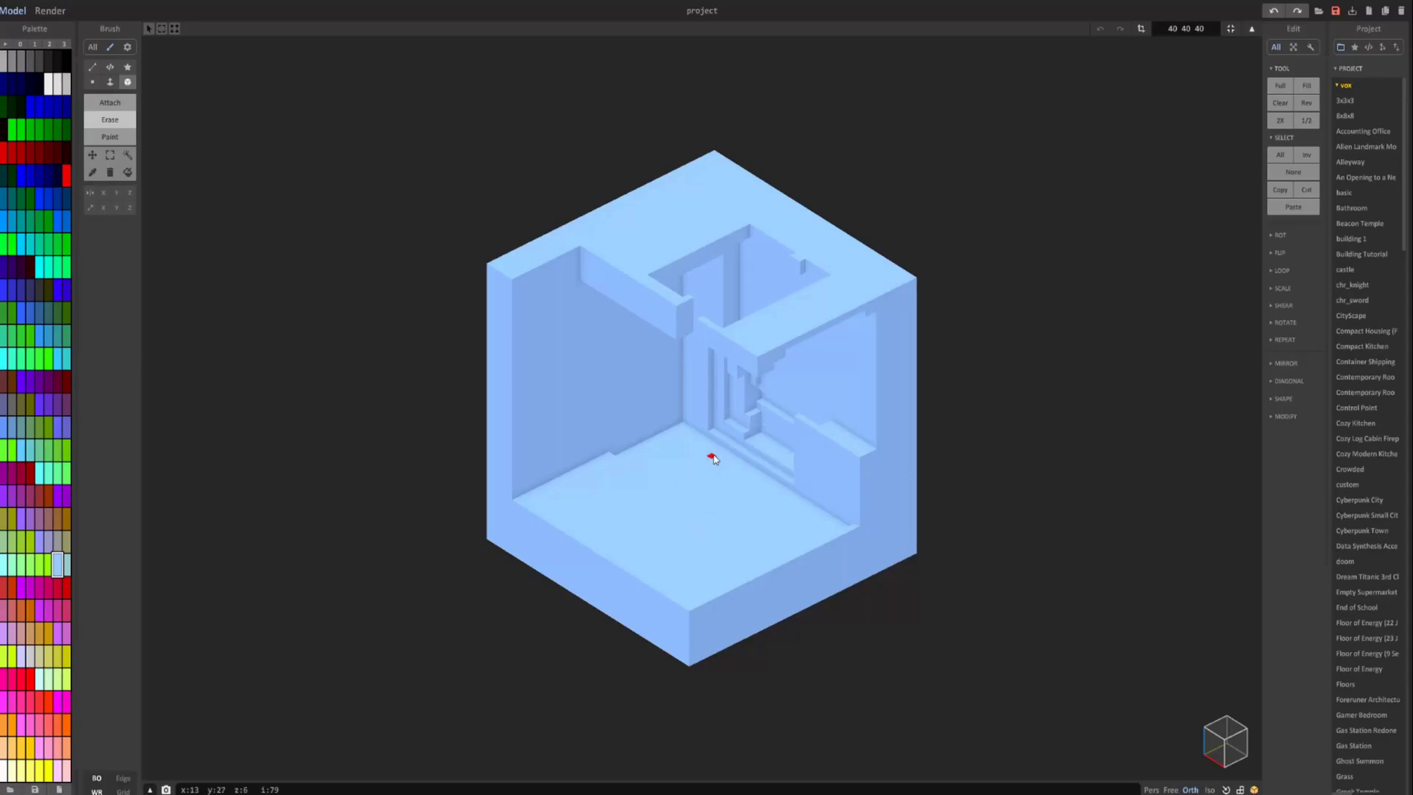
pyautogui.hotkey('ctrl', 'z')
pyautogui.hotkey('ctrl', 'z')
pyautogui.hotkey('ctrl', 'z')
pyautogui.hotkey('ctrl', 'z')
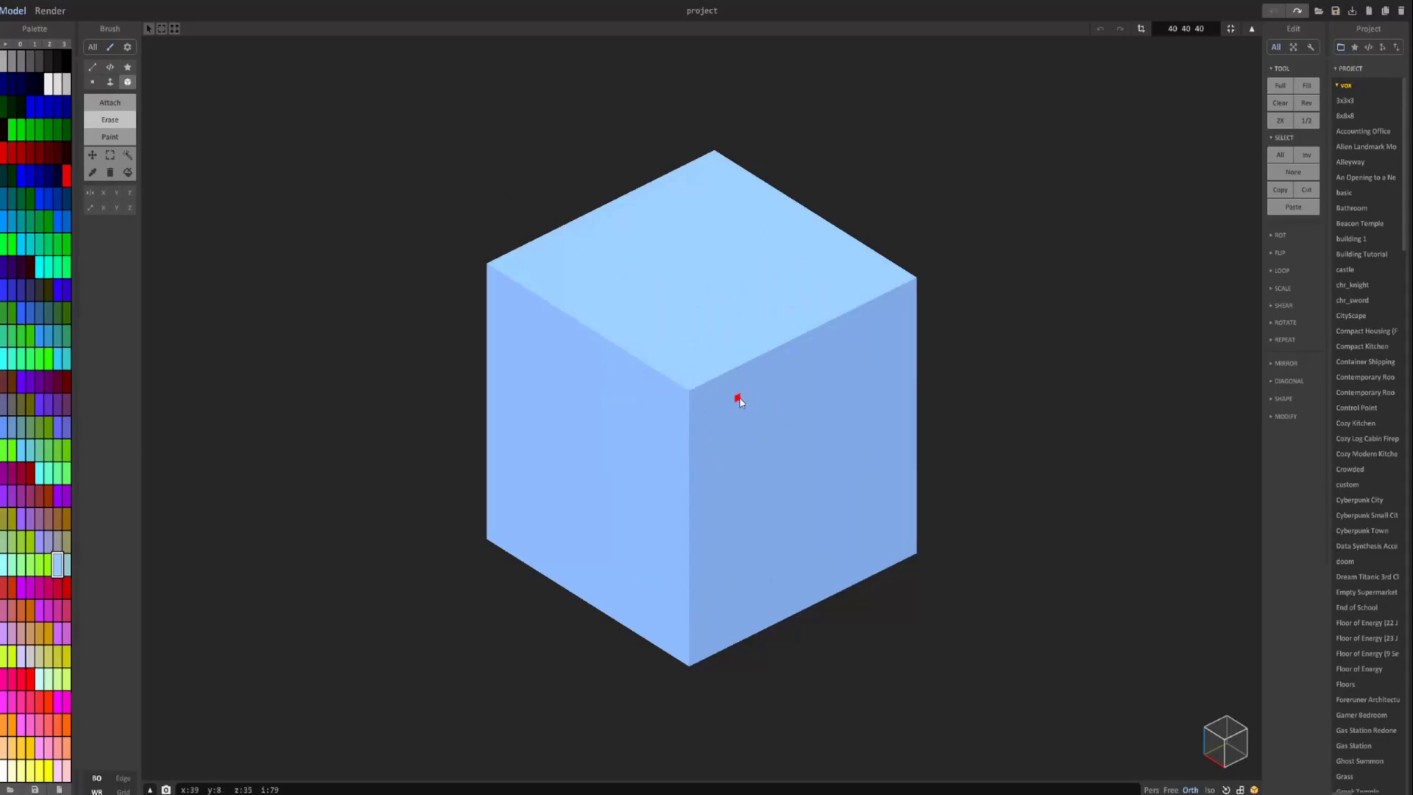
# Redo all the undone box cuts in the cube.
pyautogui.moveTo(665, 401); pyautogui.dragTo(688, 375, button='right')
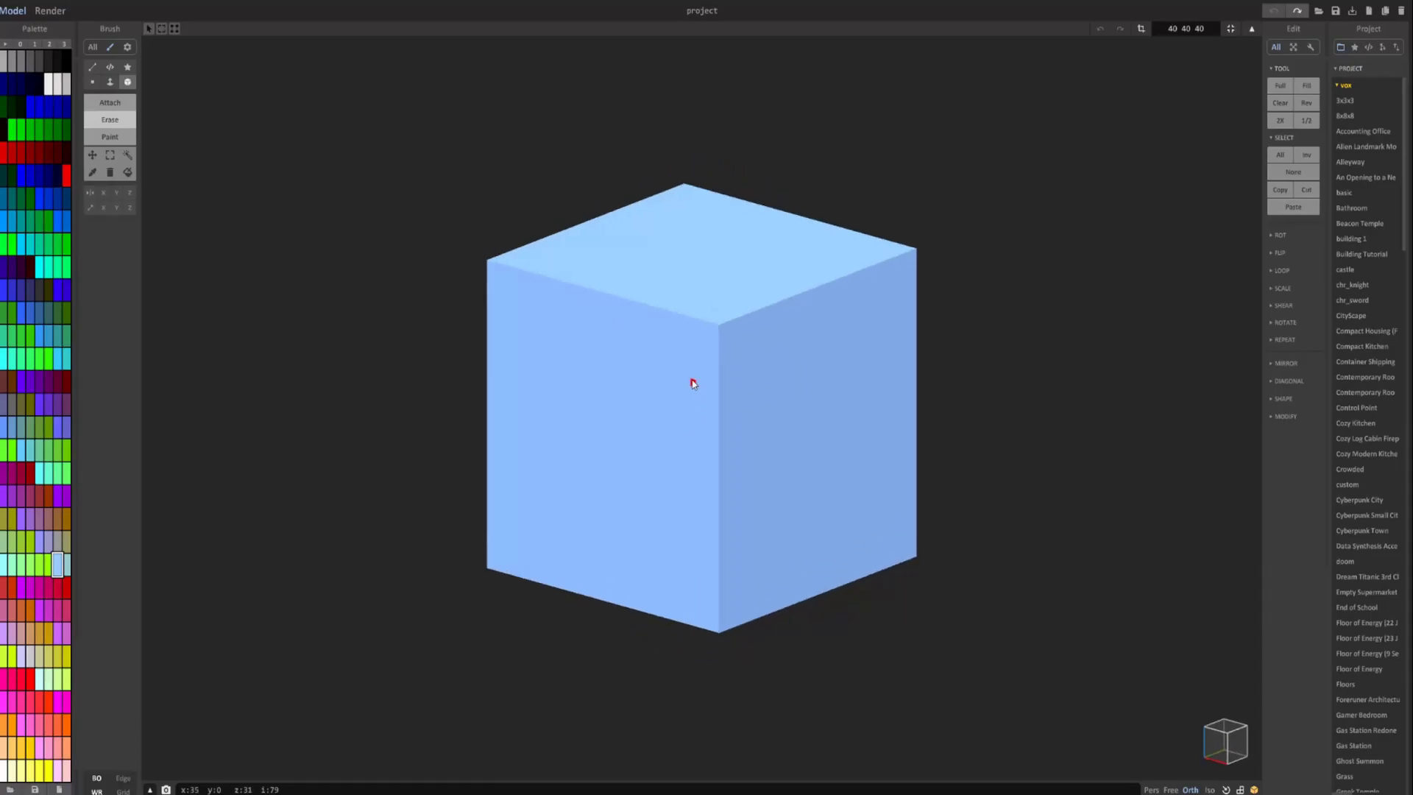
pyautogui.hotkey('ctrl', 'y')
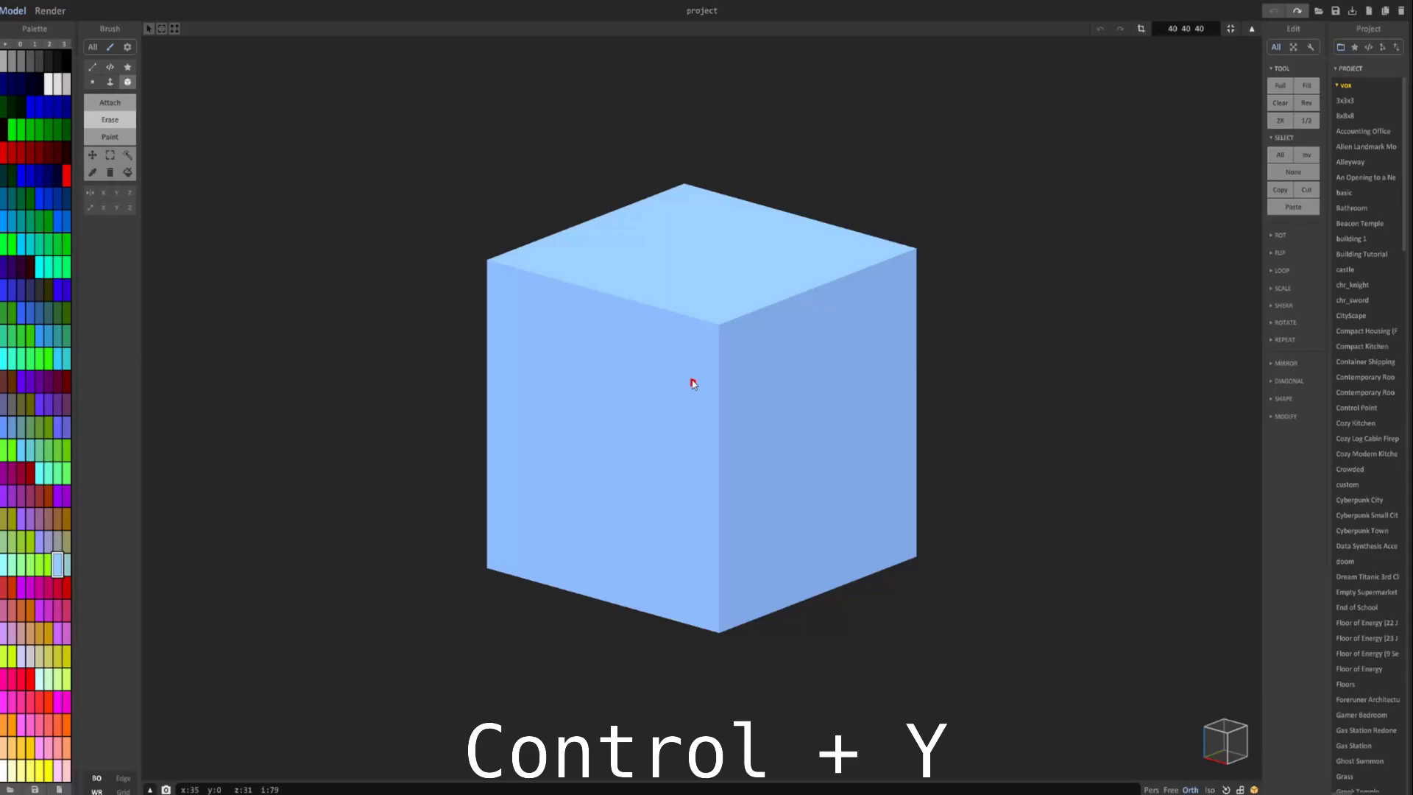
pyautogui.hotkey('ctrl', 'y')
pyautogui.hotkey('ctrl', 'y')
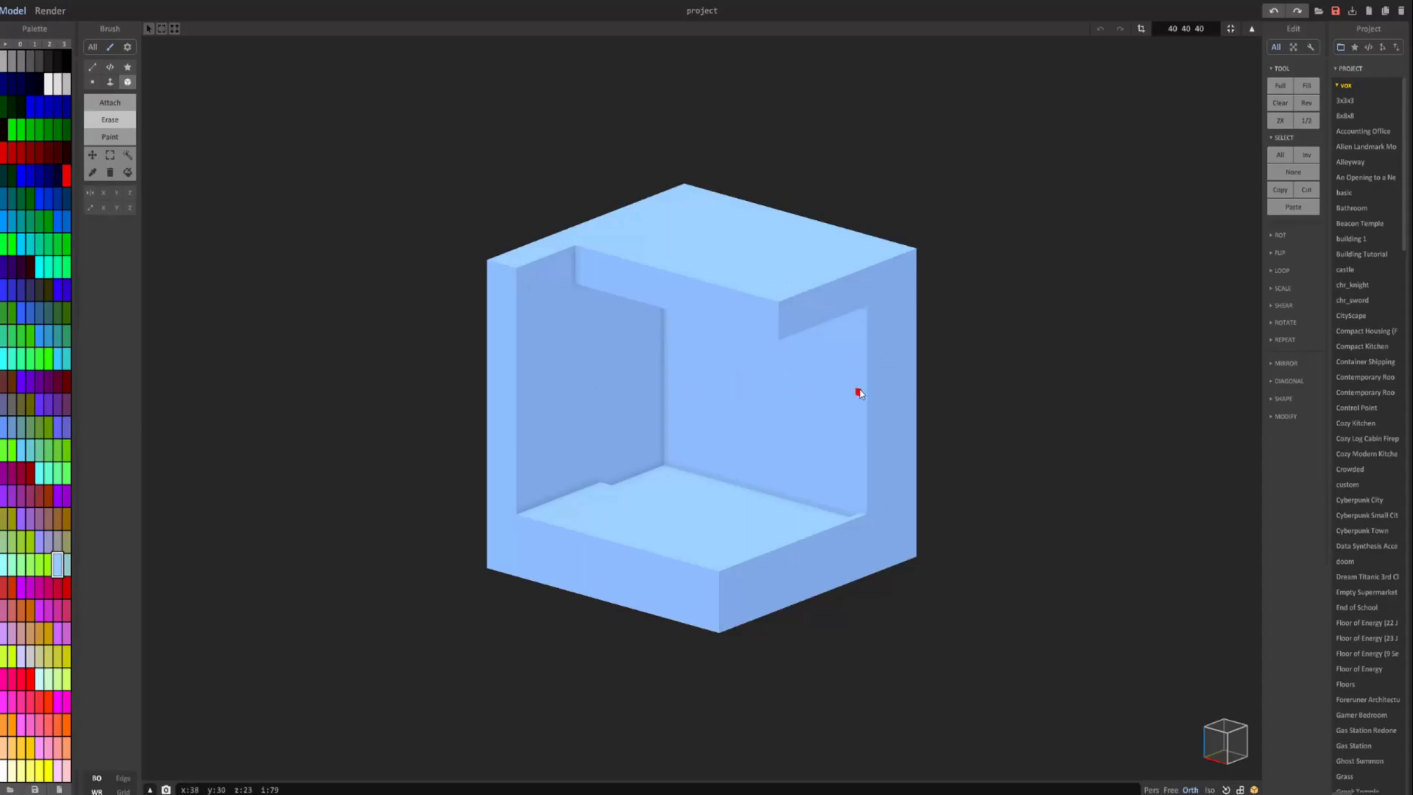
pyautogui.hotkey('ctrl', 'y')
pyautogui.hotkey('ctrl', 'y')
pyautogui.hotkey('ctrl', 'y')
pyautogui.hotkey('ctrl', 'y')
pyautogui.hotkey('ctrl', 'y')
pyautogui.hotkey('ctrl', 'y')
pyautogui.hotkey('ctrl', 'y')
pyautogui.hotkey('ctrl', 'y')
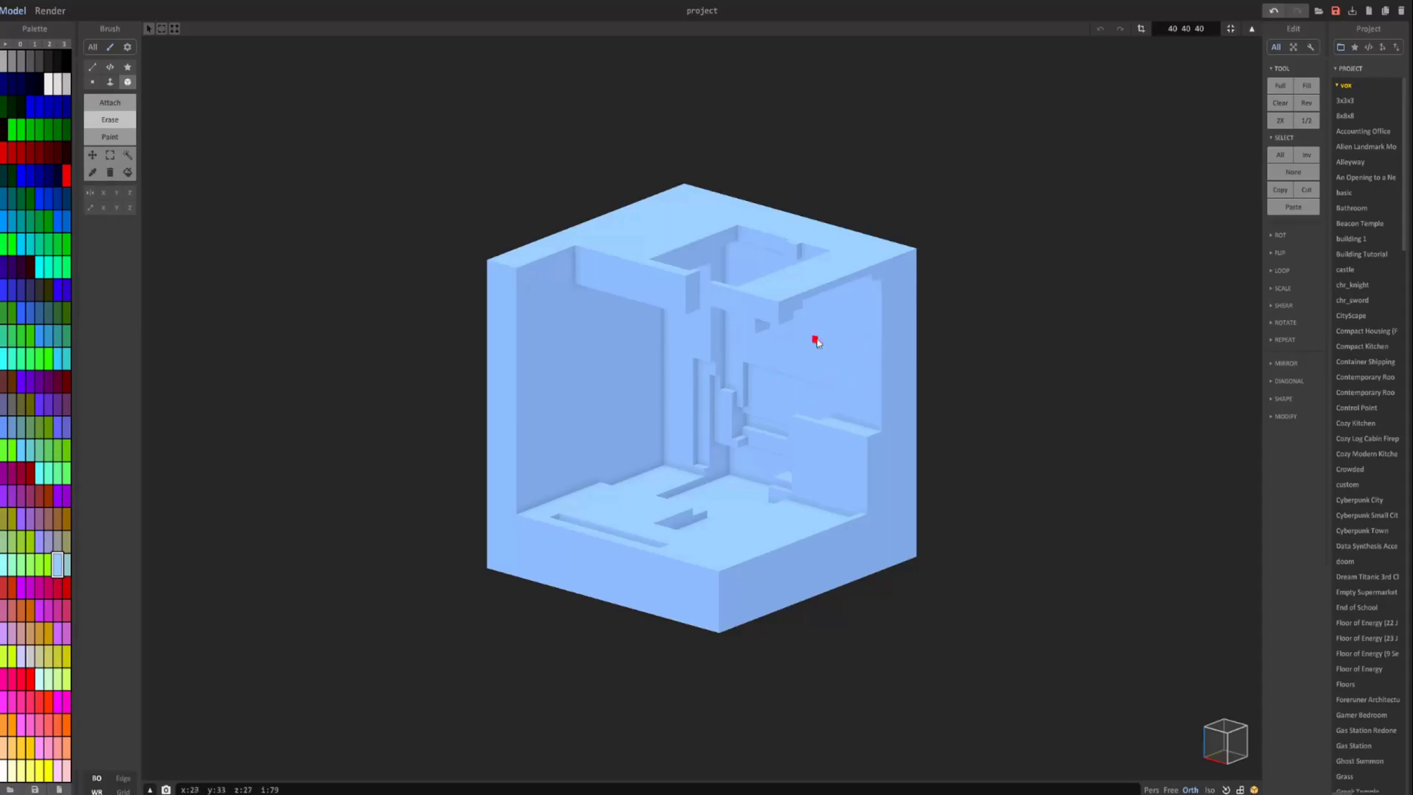
# Undo the last three cuts in the cube and redo them.
pyautogui.hotkey('ctrl', 'z')
pyautogui.hotkey('ctrl', 'z')
pyautogui.hotkey('ctrl', 'z')
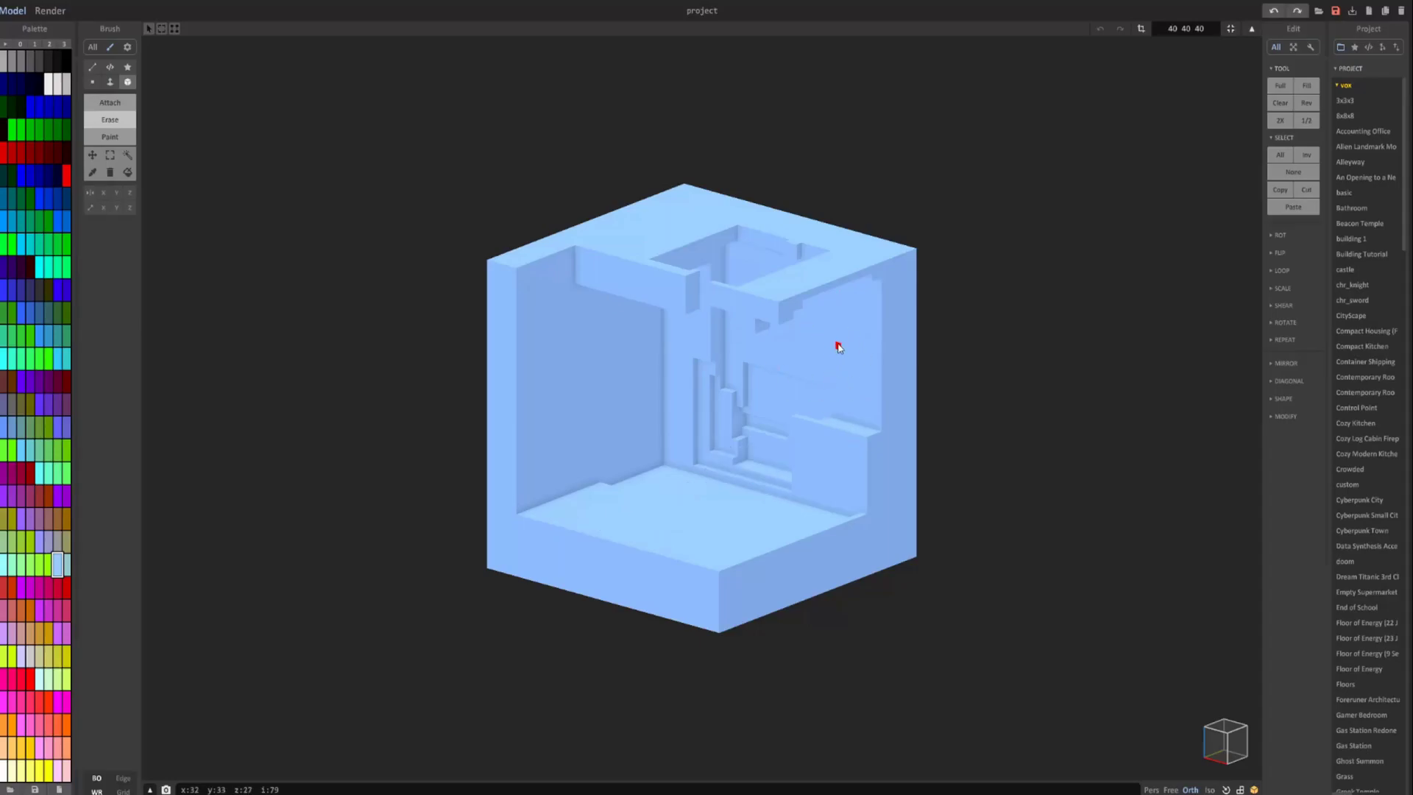
pyautogui.hotkey('ctrl', 'y')
pyautogui.hotkey('ctrl', 'y')
pyautogui.hotkey('ctrl', 'y')
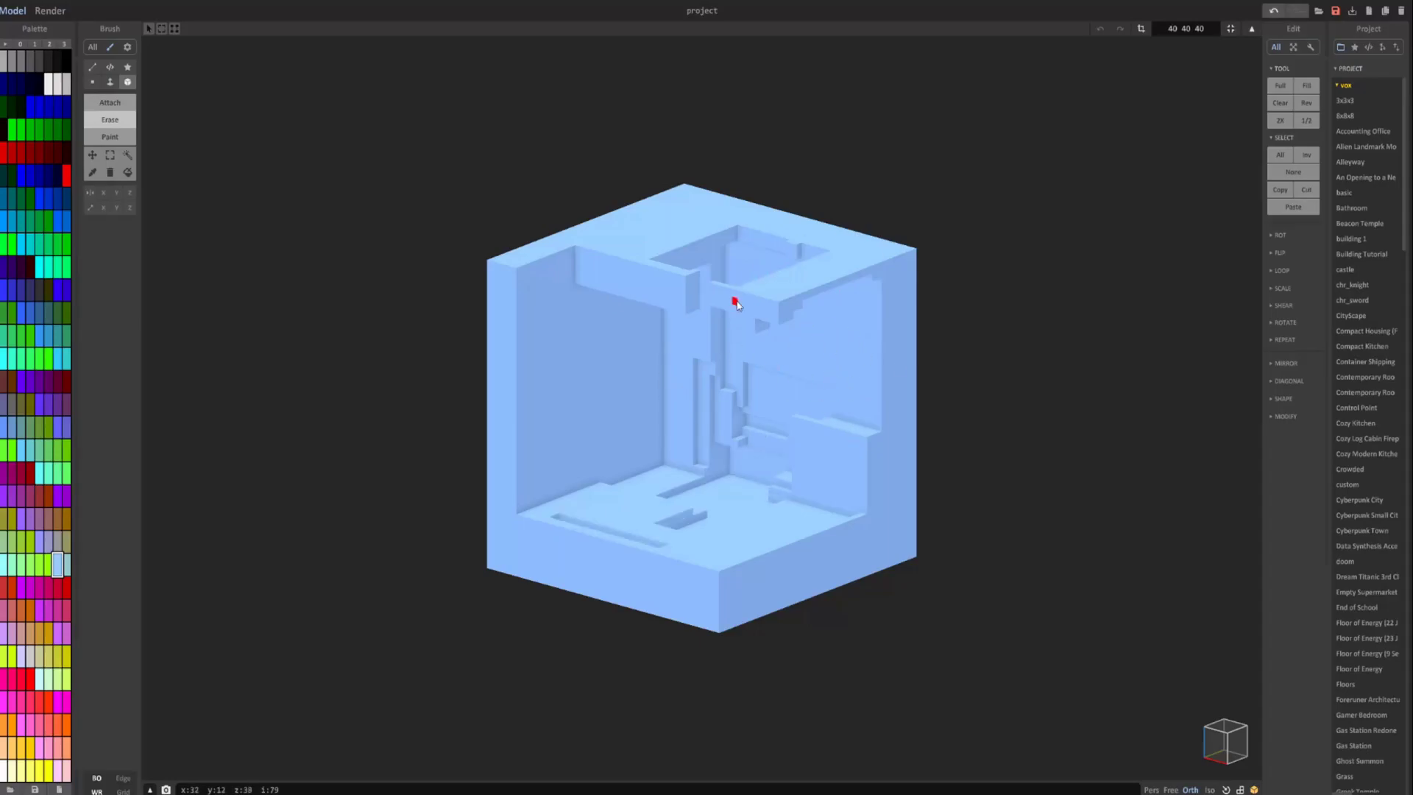
# Step back through the edits to the first box cut, and redo every cut up to the last one.
pyautogui.moveTo(734, 277)
pyautogui.mouseDown(button='right')
pyautogui.moveTo(776, 341)
pyautogui.moveTo(750, 360)
pyautogui.moveTo(754, 310)
pyautogui.moveTo(755, 377)
pyautogui.moveTo(773, 328)
pyautogui.moveTo(772, 351)
pyautogui.mouseUp(button='right')
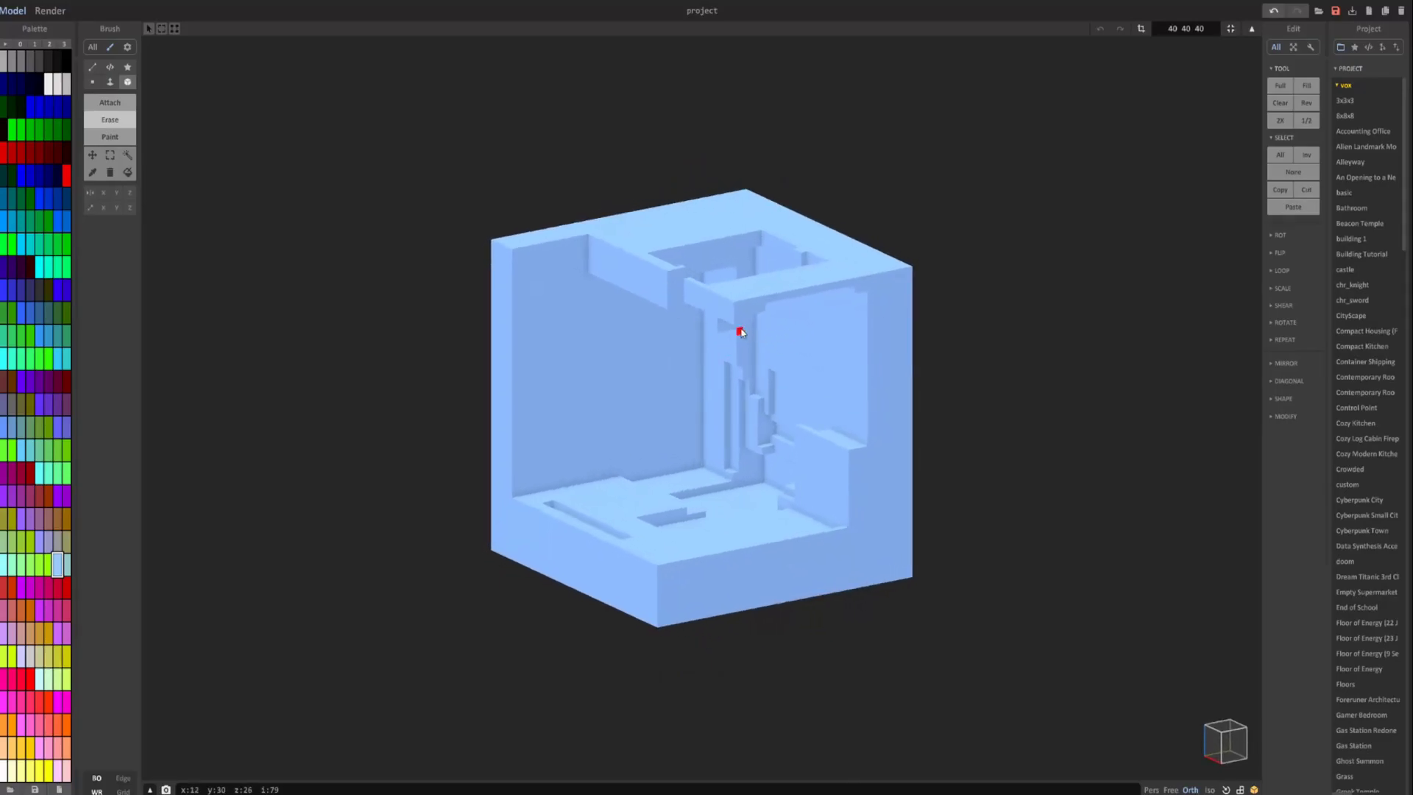
pyautogui.hotkey('ctrl', 'z')
pyautogui.hotkey('ctrl', 'z')
pyautogui.hotkey('ctrl', 'z')
pyautogui.hotkey('ctrl', 'z')
pyautogui.hotkey('ctrl', 'z')
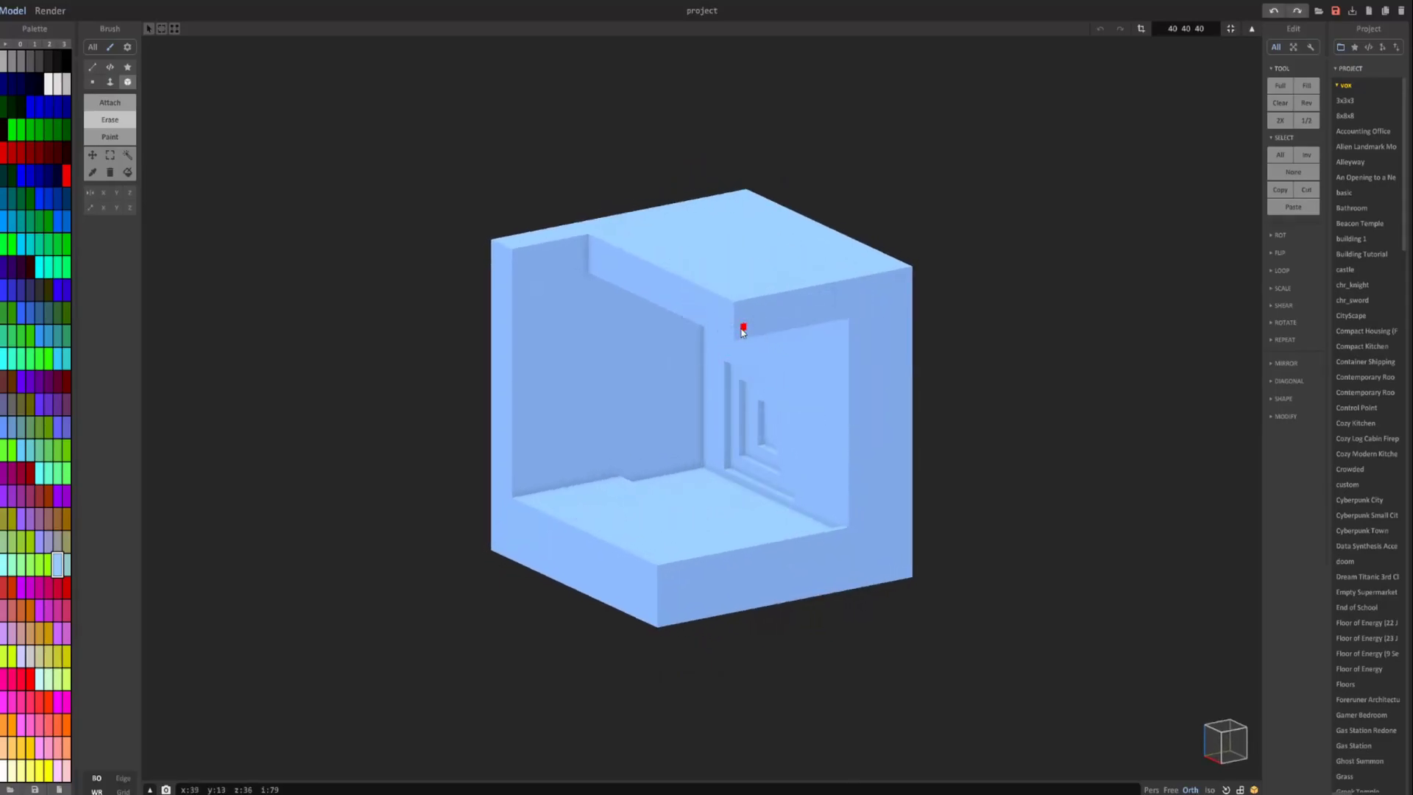
pyautogui.hotkey('ctrl', 'y')
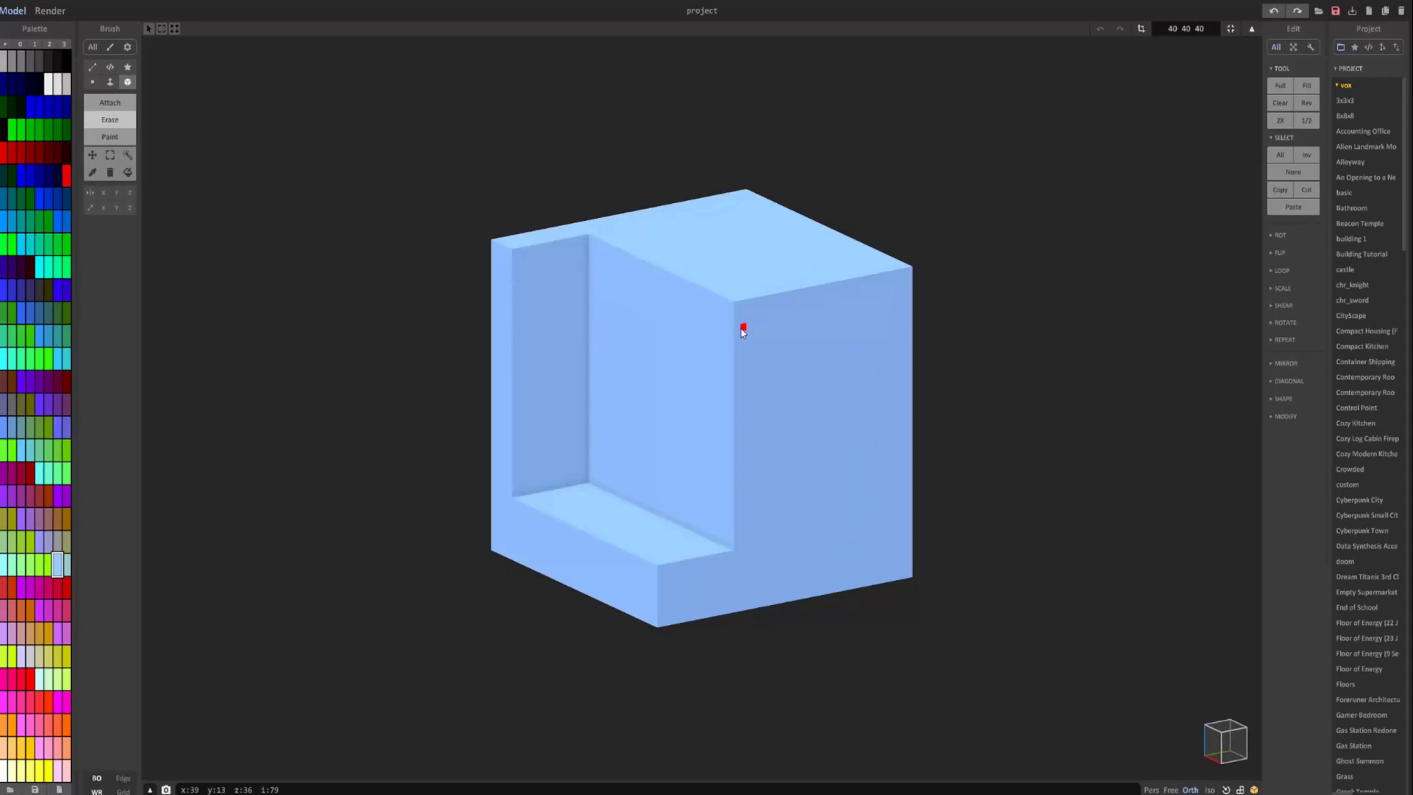
pyautogui.hotkey('ctrl', 'y')
pyautogui.hotkey('ctrl', 'y')
pyautogui.hotkey('ctrl', 'y')
pyautogui.hotkey('ctrl', 'y')
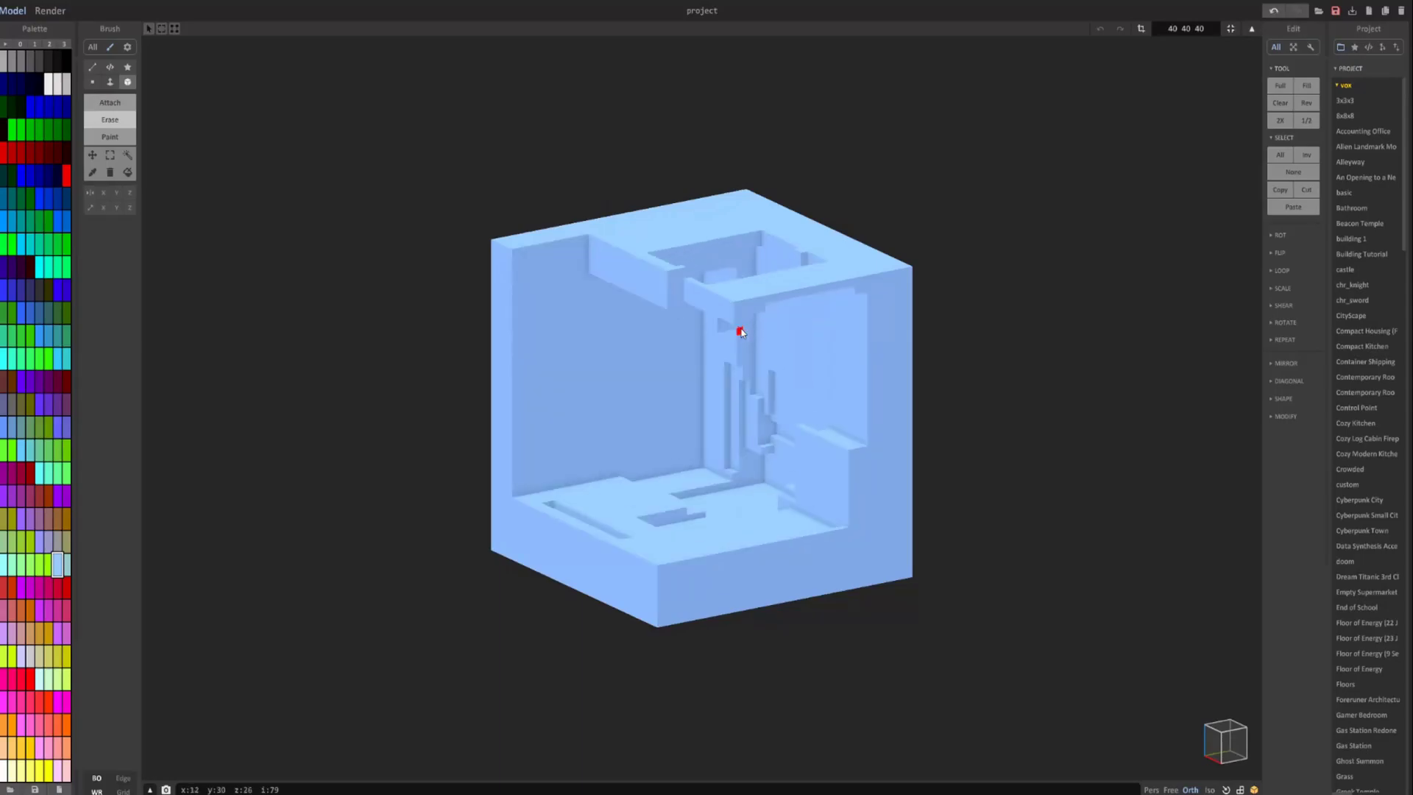
# Select all voxels of the carved cube and delete them.
pyautogui.hotkey('ctrl', 'a')
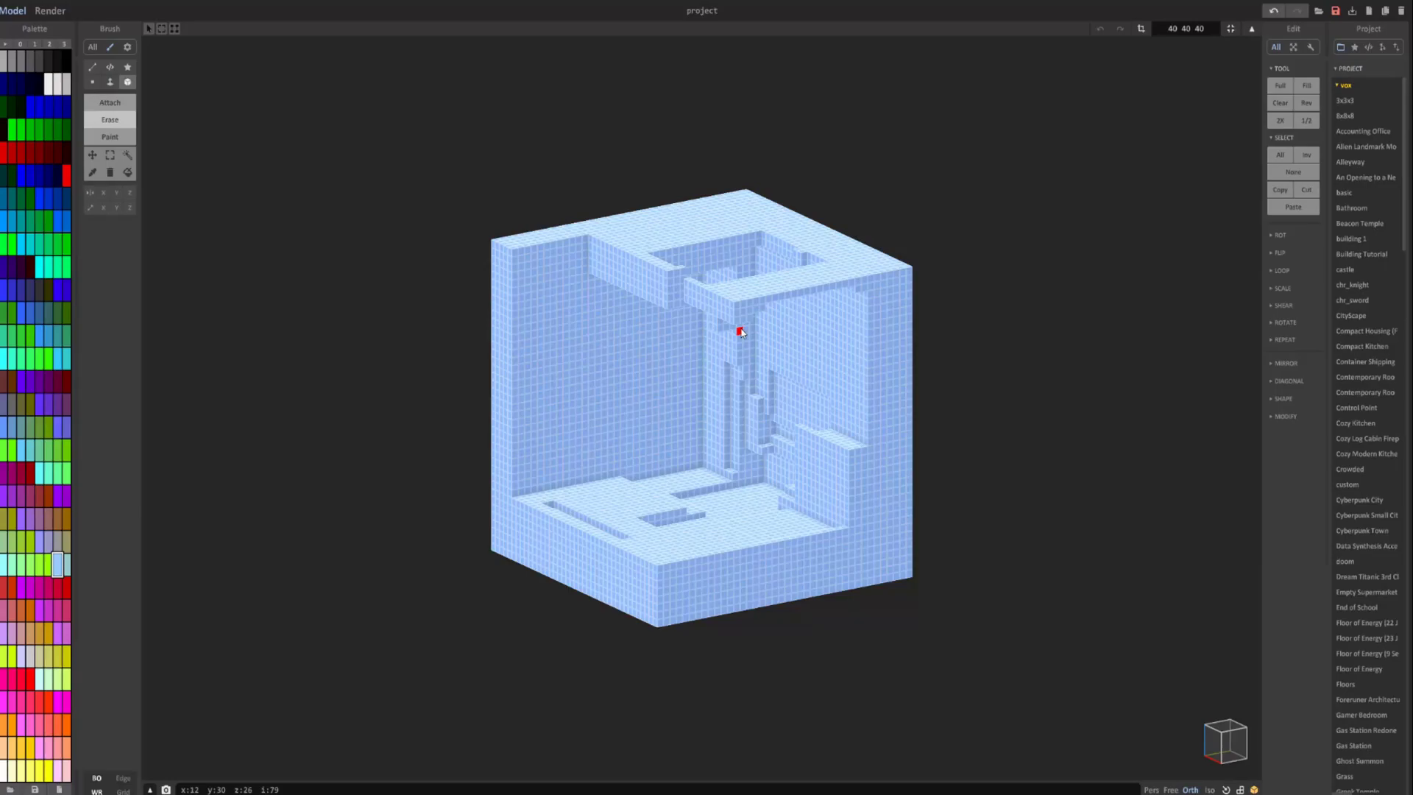
pyautogui.press('Delete')
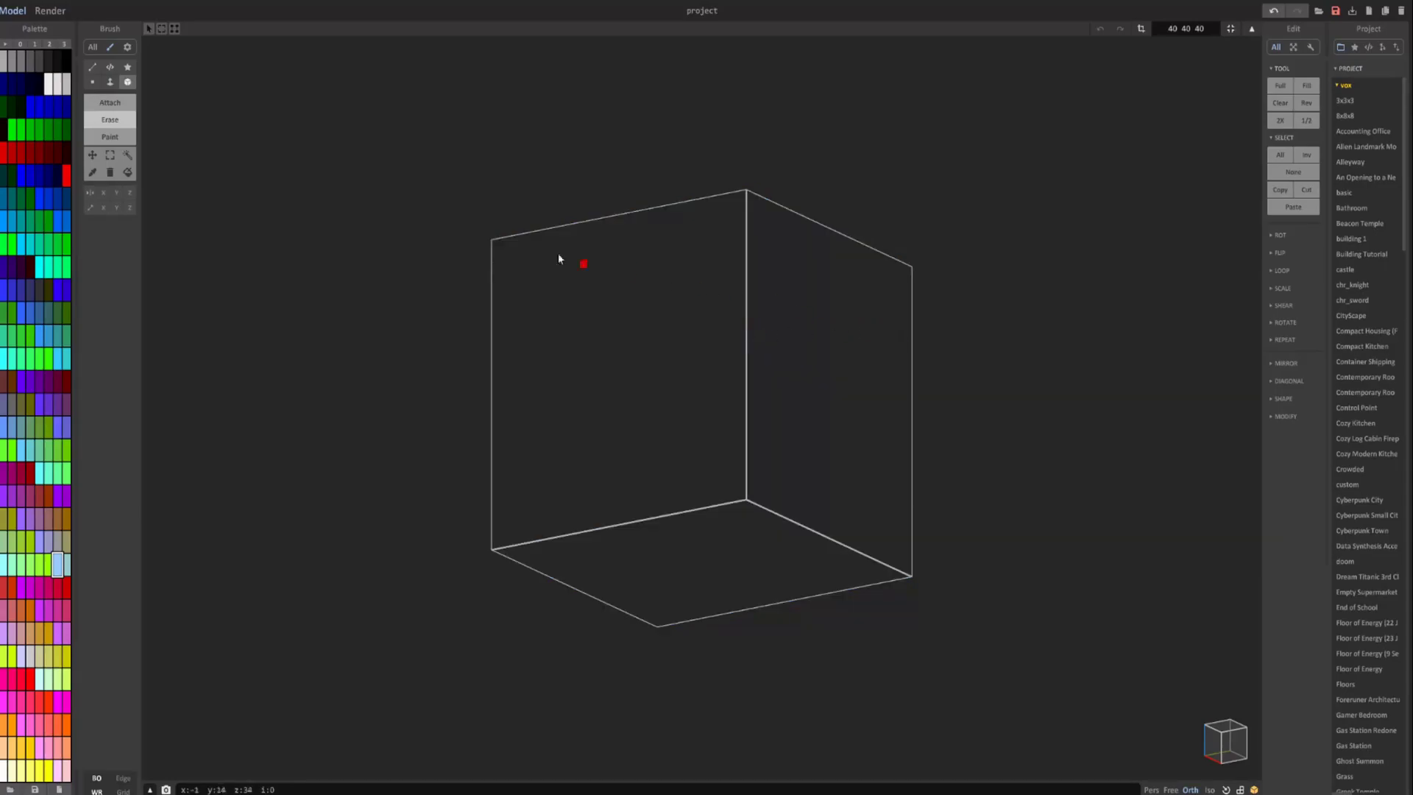
# Rebuild a solid light-blue cube filling the empty 40 x 40 x 40 volume, using the Face brush in Attach mode.
pyautogui.click(640, 567)
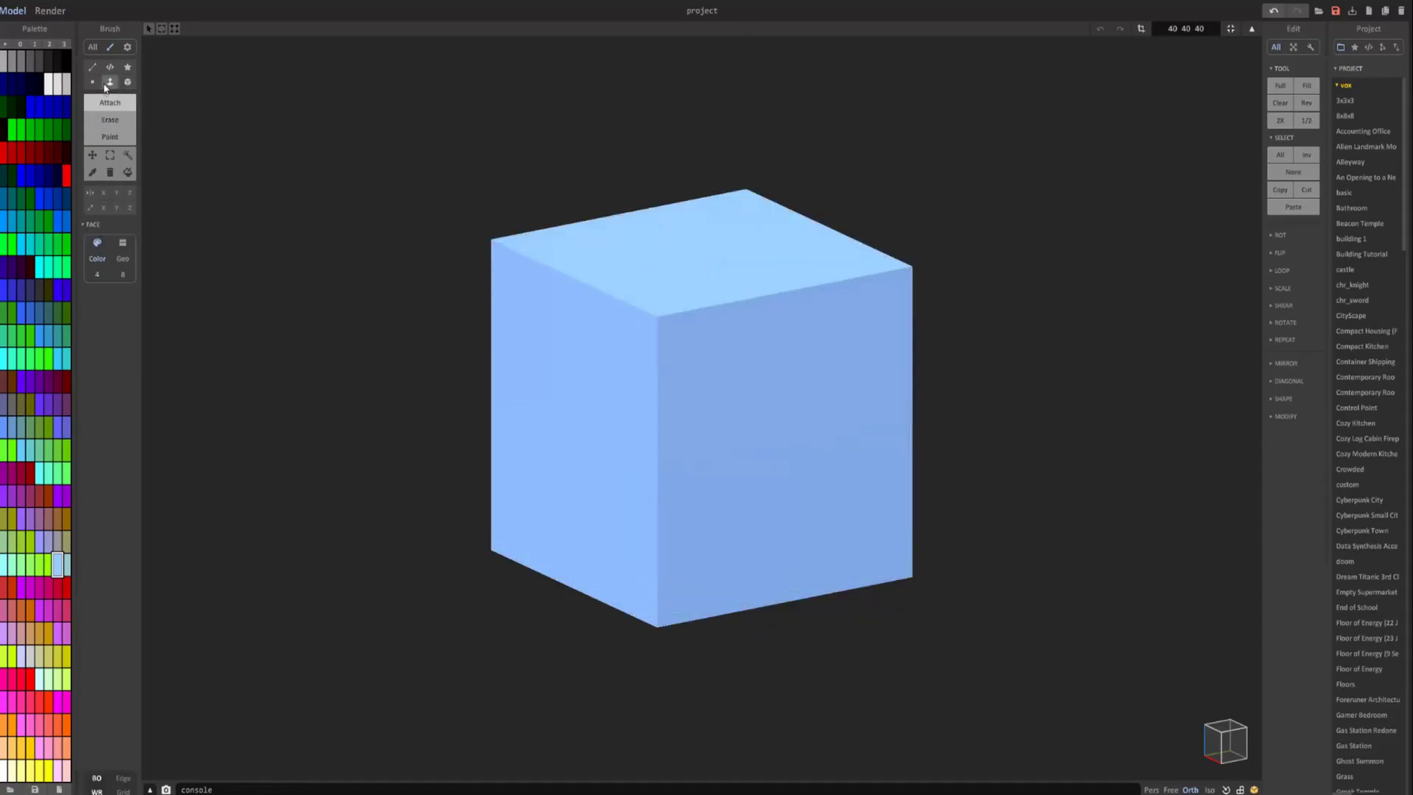
pyautogui.hotkey('ctrl', 'z')
pyautogui.moveTo(679, 572)
pyautogui.mouseDown(button='right')
pyautogui.moveTo(704, 611)
pyautogui.moveTo(700, 589)
pyautogui.mouseUp(button='right')
pyautogui.moveTo(699, 589); pyautogui.dragTo(703, 118)
pyautogui.moveTo(775, 339); pyautogui.dragTo(751, 282, button='right')
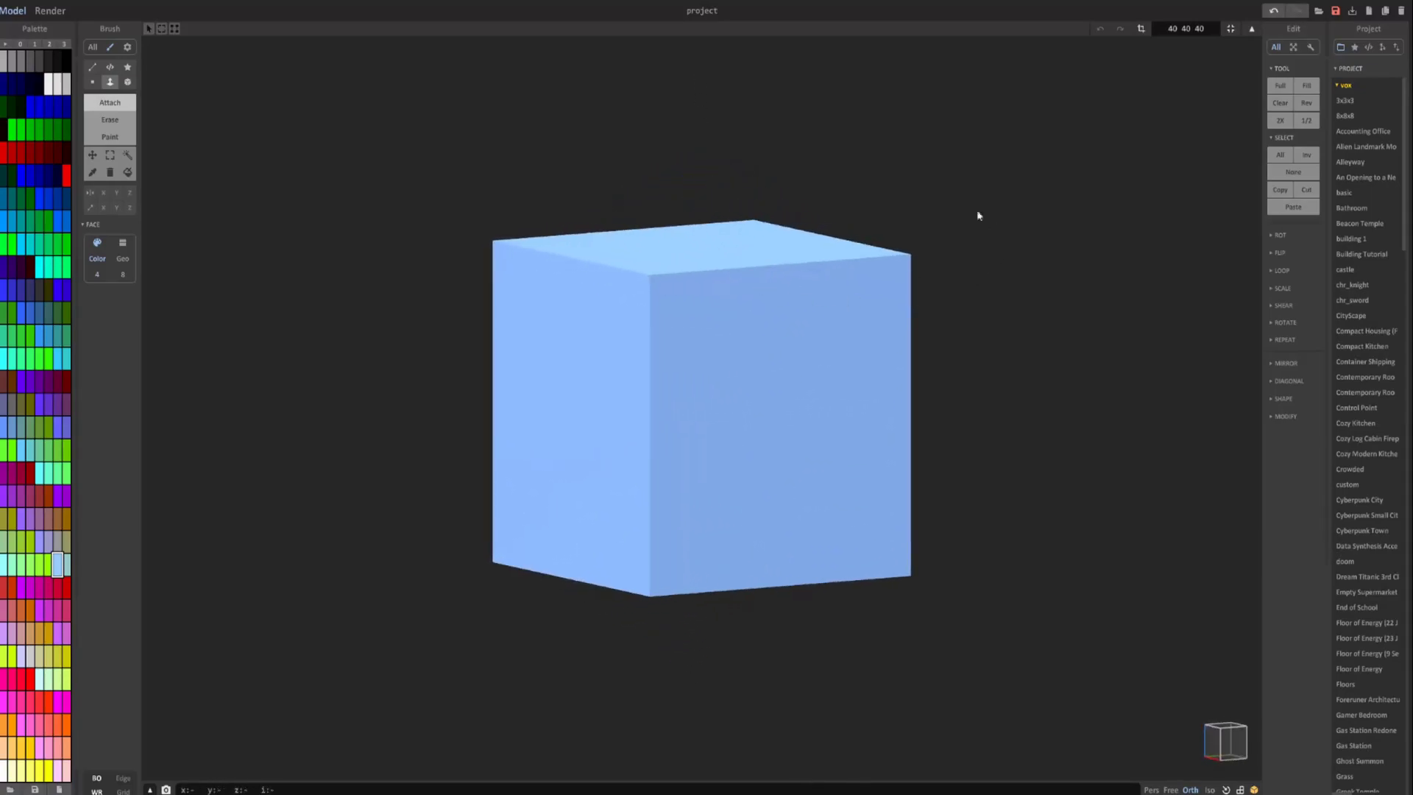
pyautogui.moveTo(807, 392); pyautogui.dragTo(832, 429, button='right')
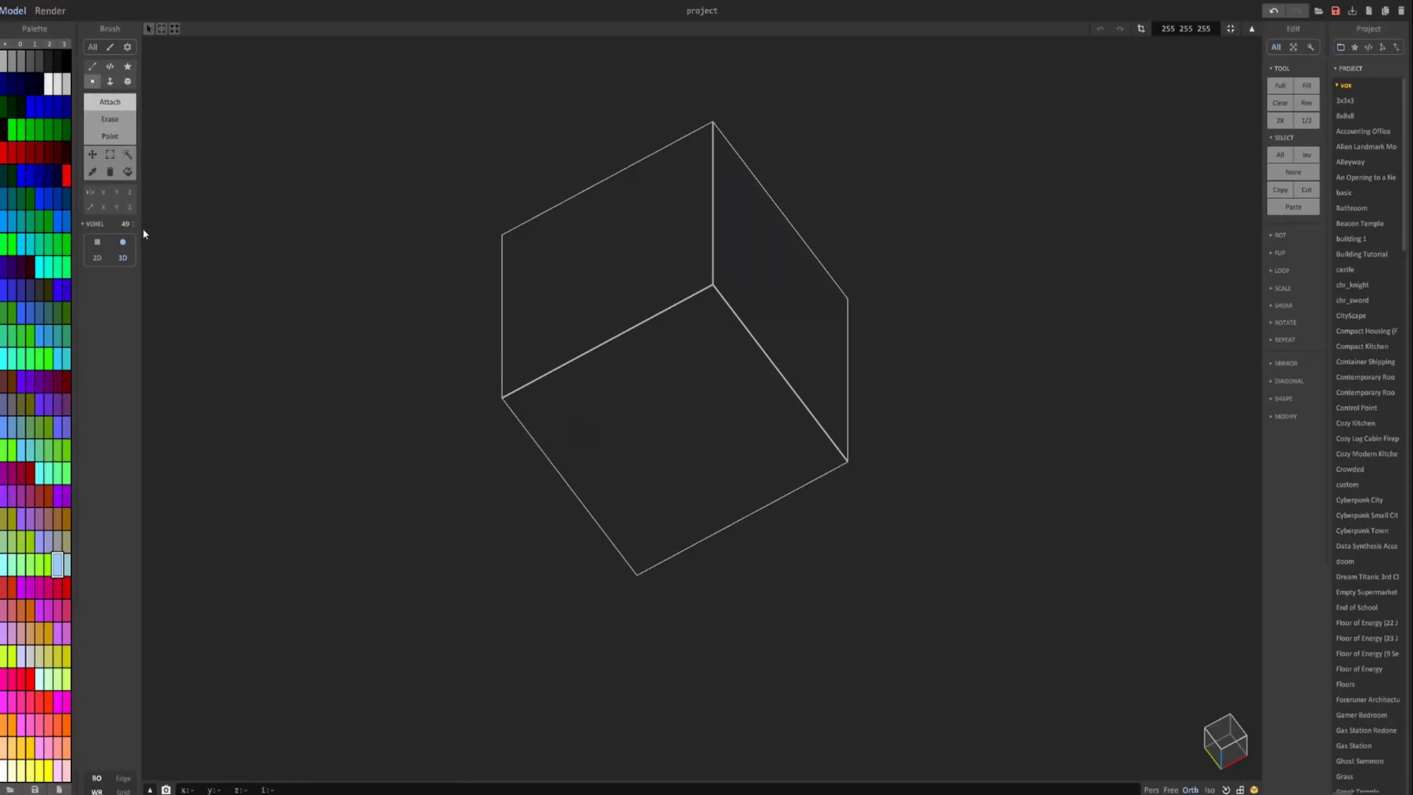
# Set the Voxel brush size to 1 and draw a closed outline with a wavy lower edge on the volume's floor.
pyautogui.scroll(3, 588, 390)
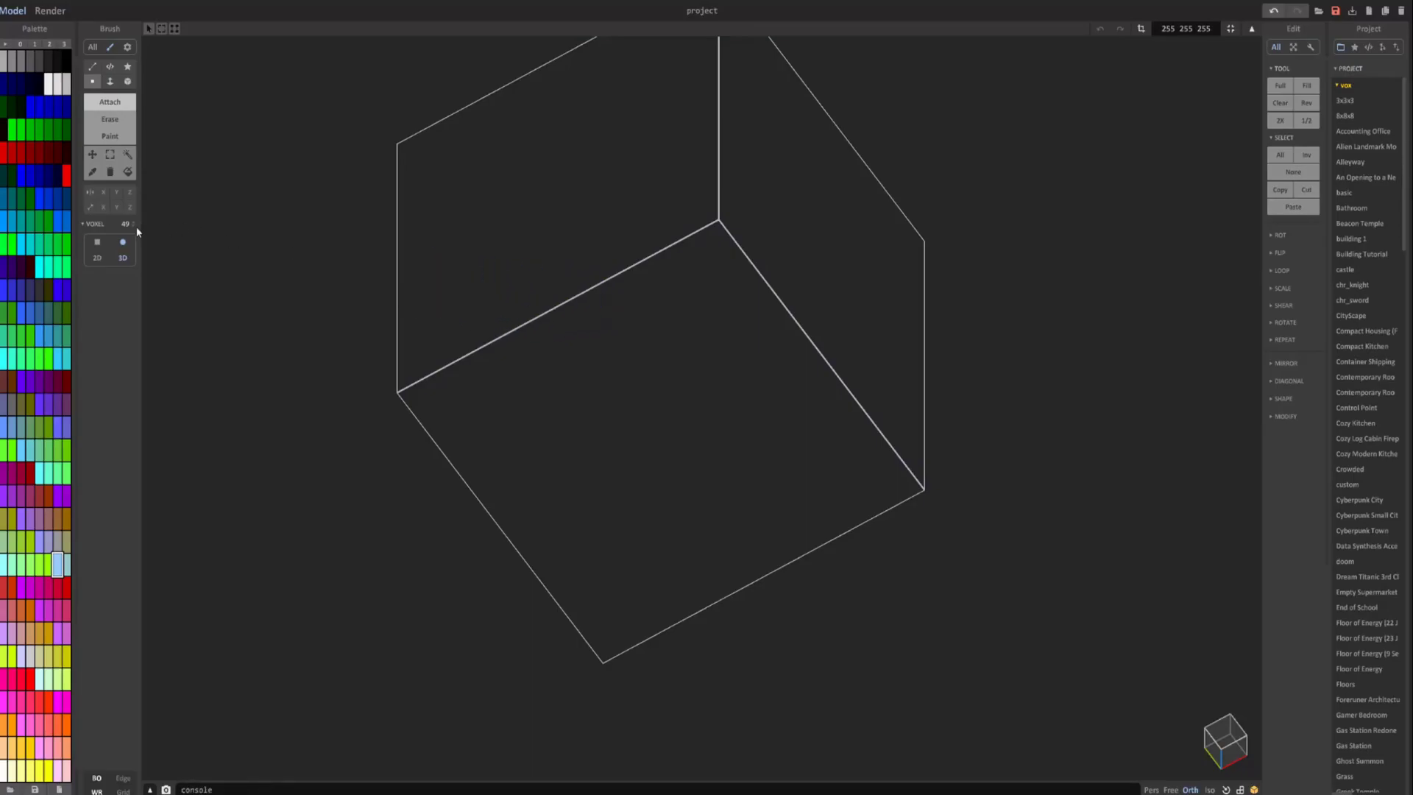
pyautogui.moveTo(134, 224); pyautogui.dragTo(141, 335)
pyautogui.moveTo(662, 470); pyautogui.dragTo(615, 523, button='right')
pyautogui.scroll(3, 614, 523)
pyautogui.scroll(1, 615, 523)
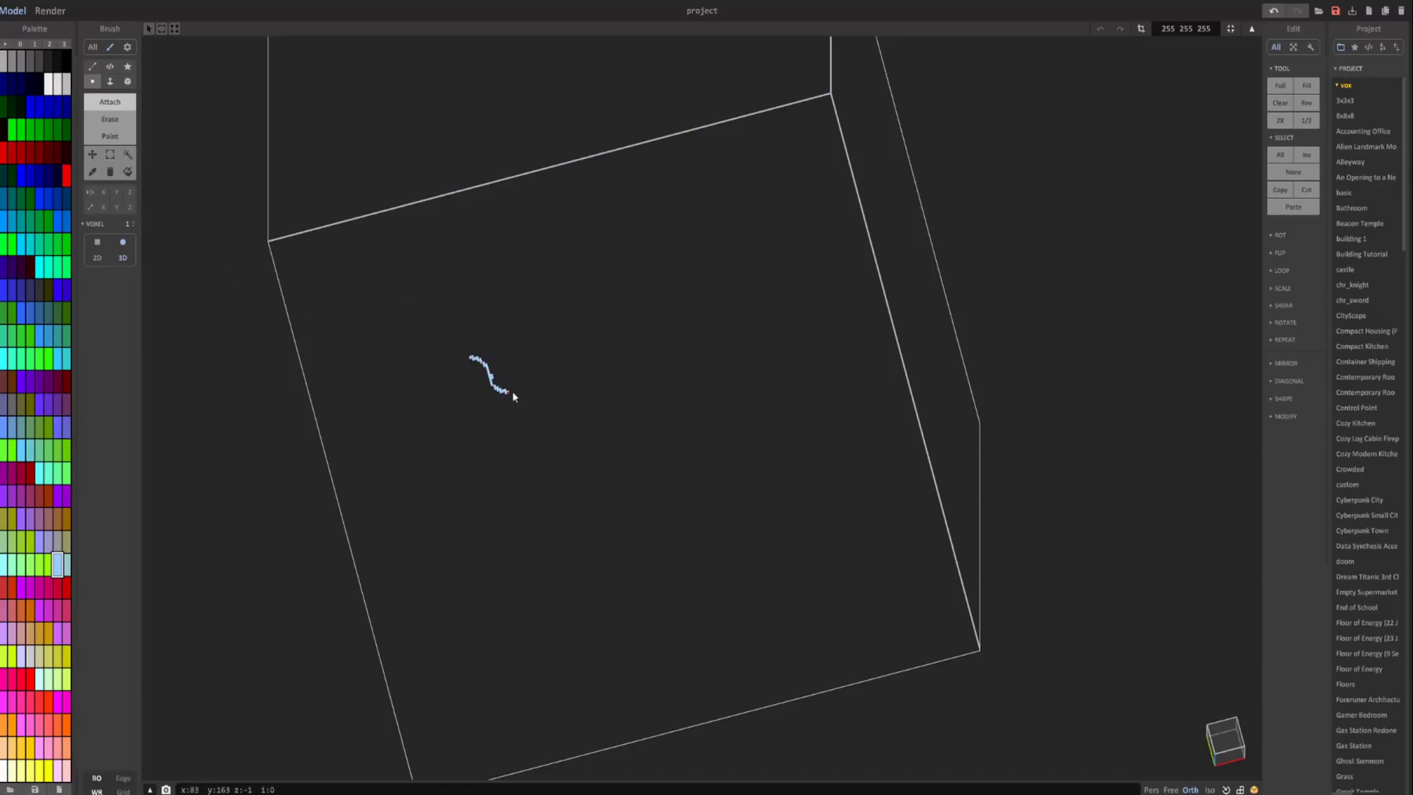
pyautogui.moveTo(515, 395)
pyautogui.mouseDown()
pyautogui.moveTo(536, 354)
pyautogui.moveTo(581, 396)
pyautogui.mouseUp()
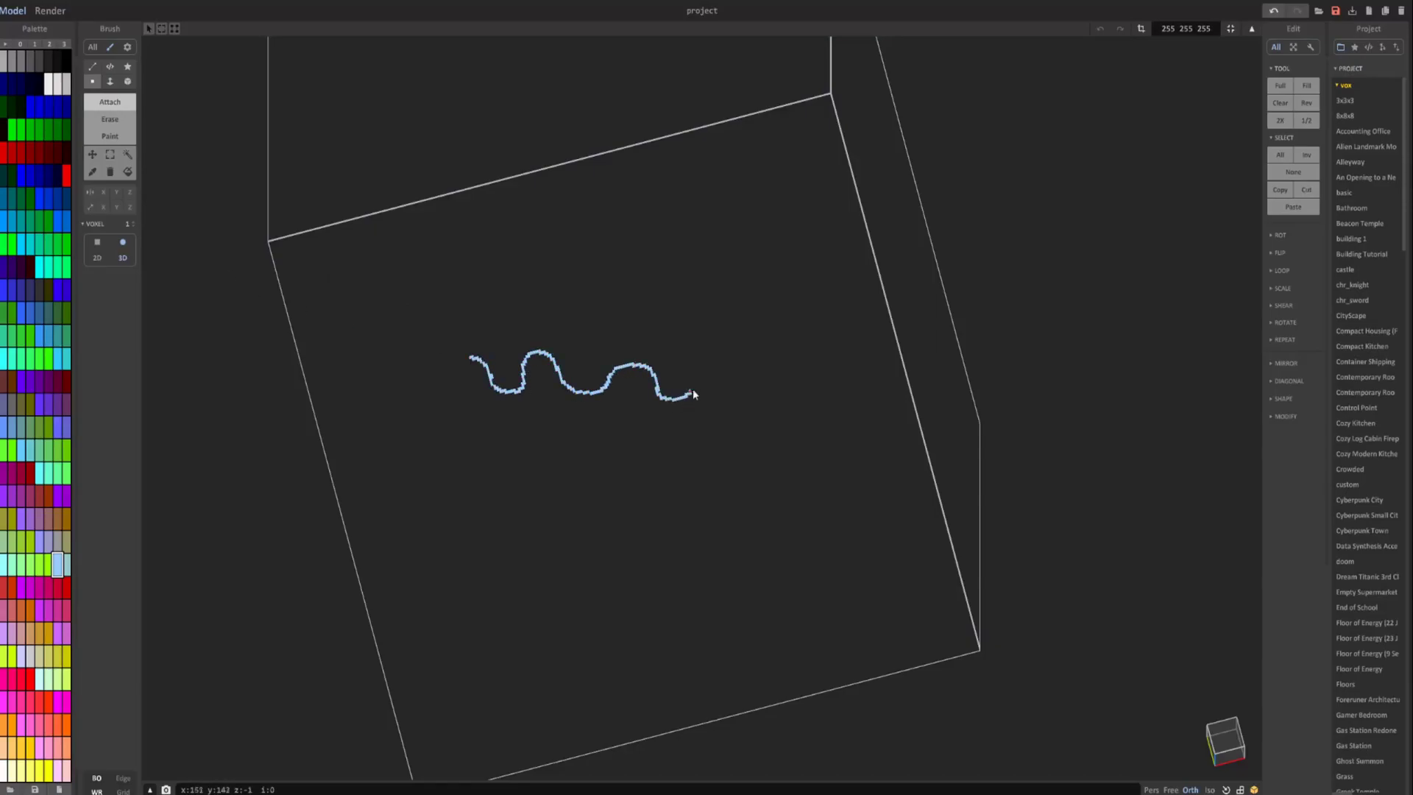
pyautogui.moveTo(695, 390)
pyautogui.mouseDown()
pyautogui.moveTo(625, 288)
pyautogui.moveTo(507, 311)
pyautogui.moveTo(471, 358)
pyautogui.mouseUp()
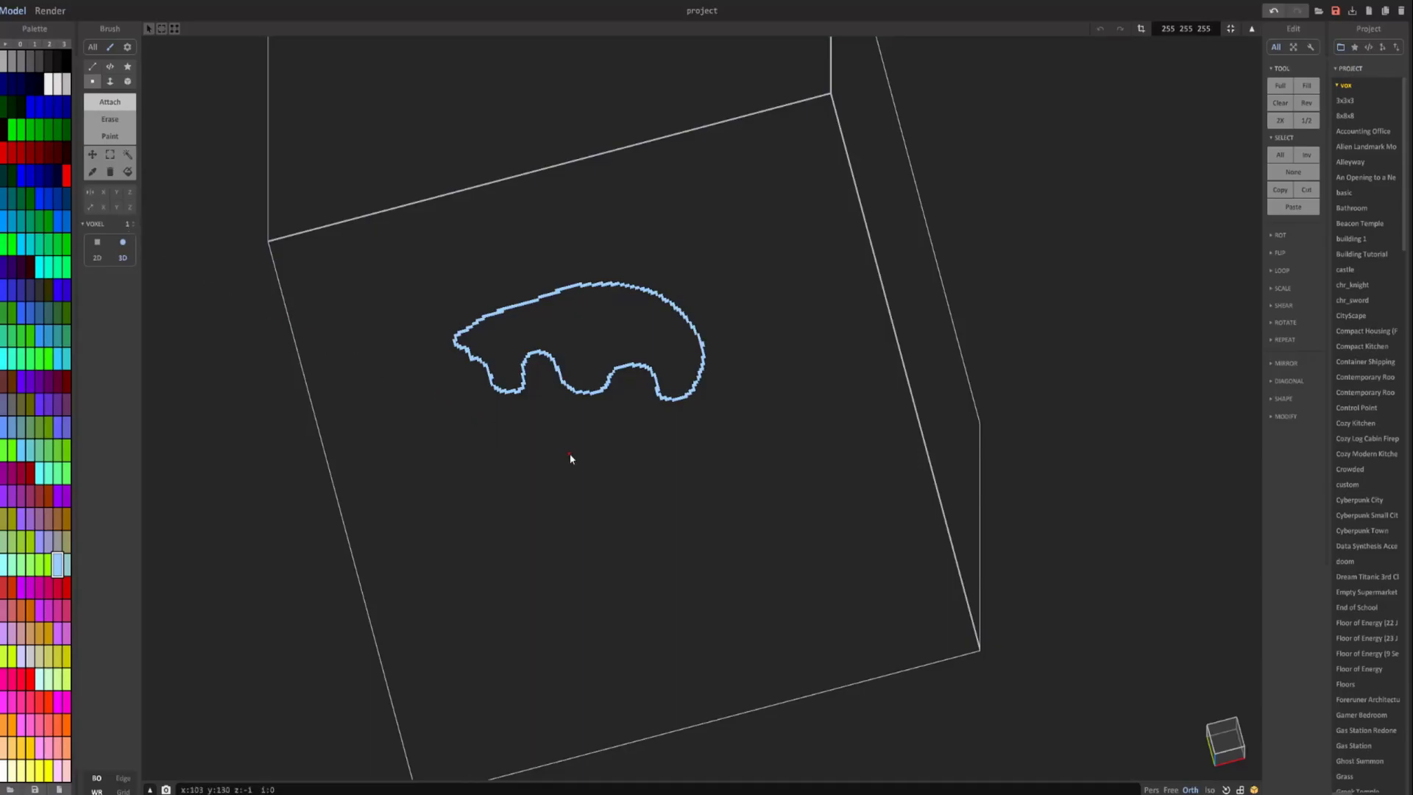
# Increase the Voxel brush size to 16.
pyautogui.moveTo(571, 437); pyautogui.dragTo(584, 496, button='right')
pyautogui.scroll(3, 568, 493)
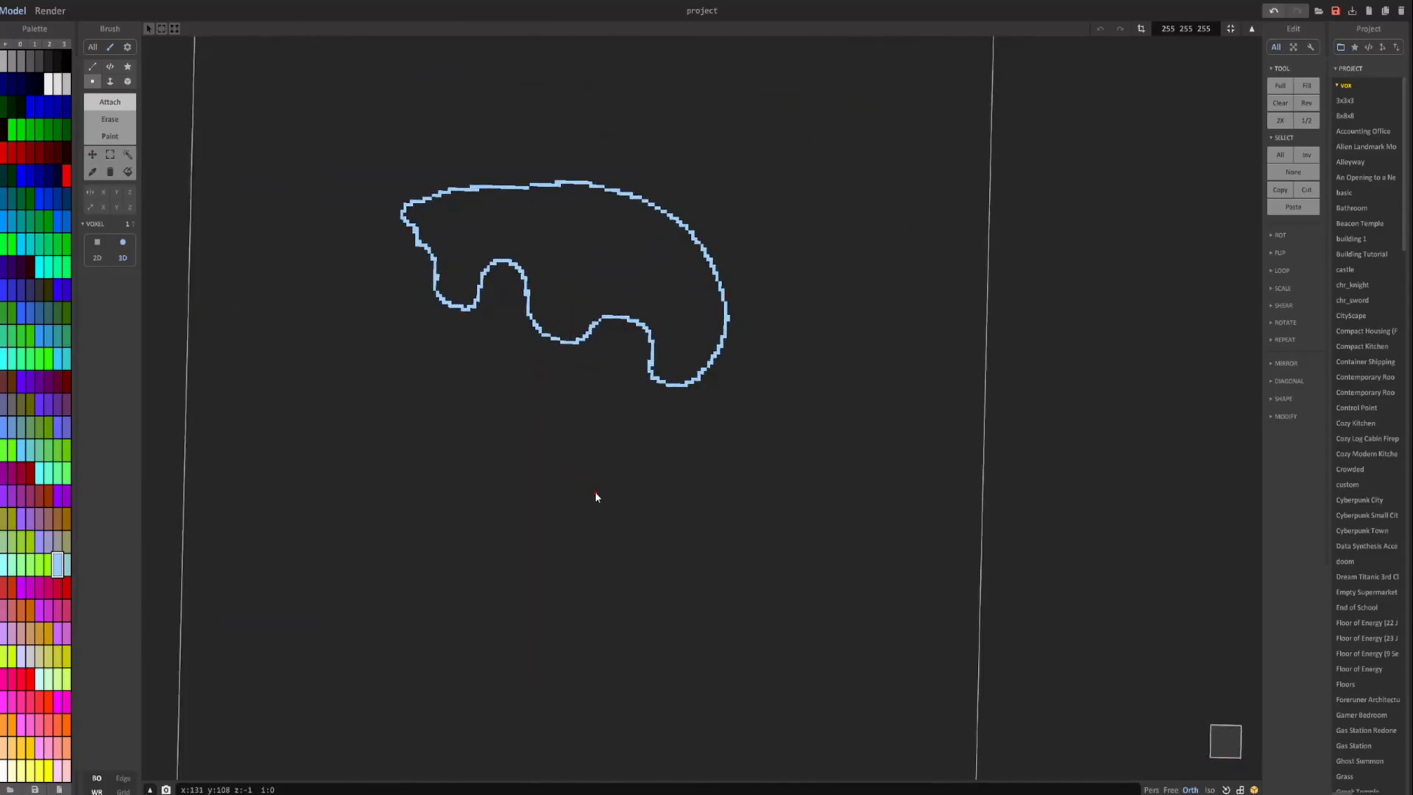
pyautogui.press('+')
pyautogui.press('+')
pyautogui.press('+')
pyautogui.press('+')
pyautogui.press('+')
pyautogui.press('+')
pyautogui.press('+')
pyautogui.press('+')
pyautogui.press('+')
pyautogui.press('+')
pyautogui.press('+')
pyautogui.press('+')
pyautogui.press('+')
pyautogui.press('+')
pyautogui.press('+')
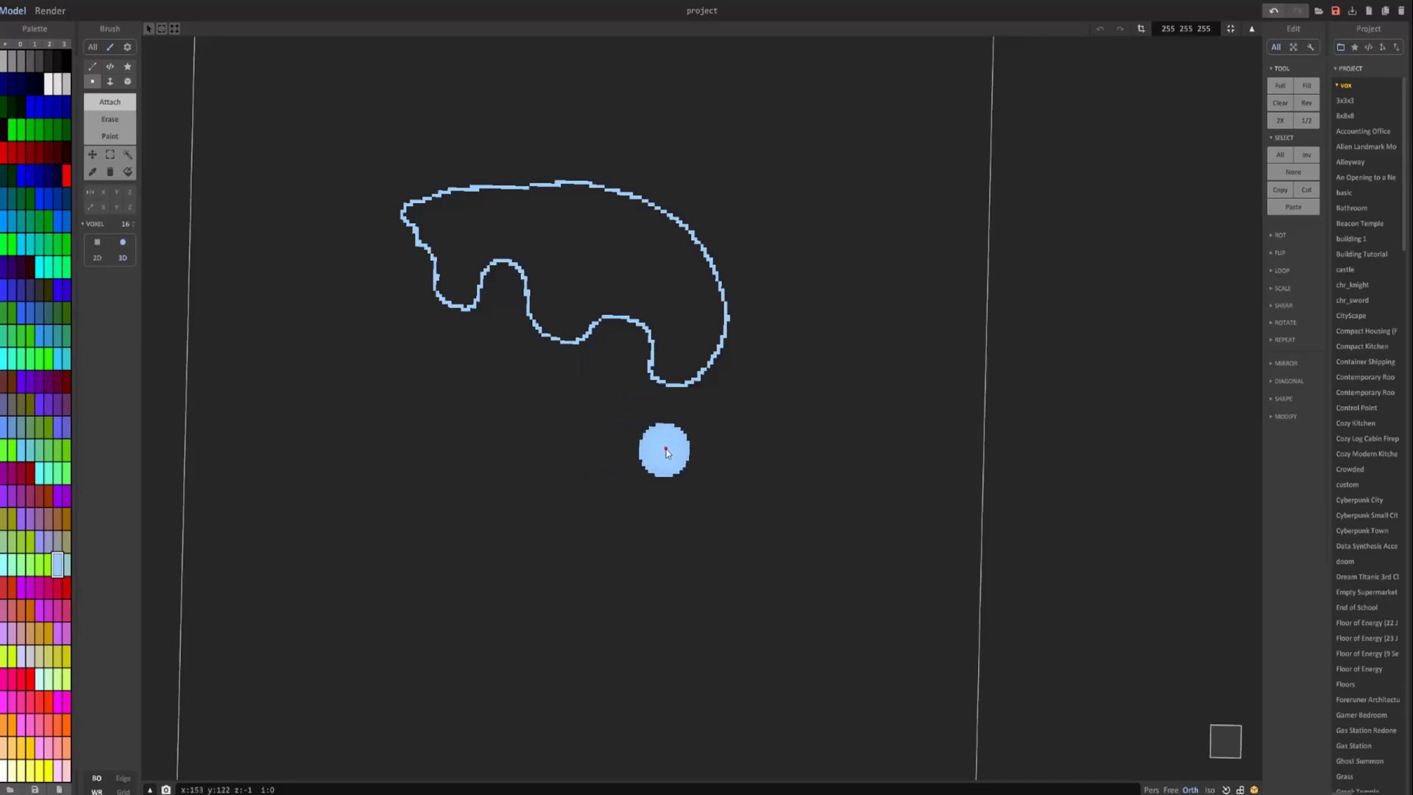
# Reduce the Voxel brush size to 6.
pyautogui.press('-')
pyautogui.press('-')
pyautogui.press('-')
pyautogui.press('-')
pyautogui.press('-')
pyautogui.press('-')
pyautogui.press('-')
pyautogui.press('-')
pyautogui.press('-')
pyautogui.press('-')
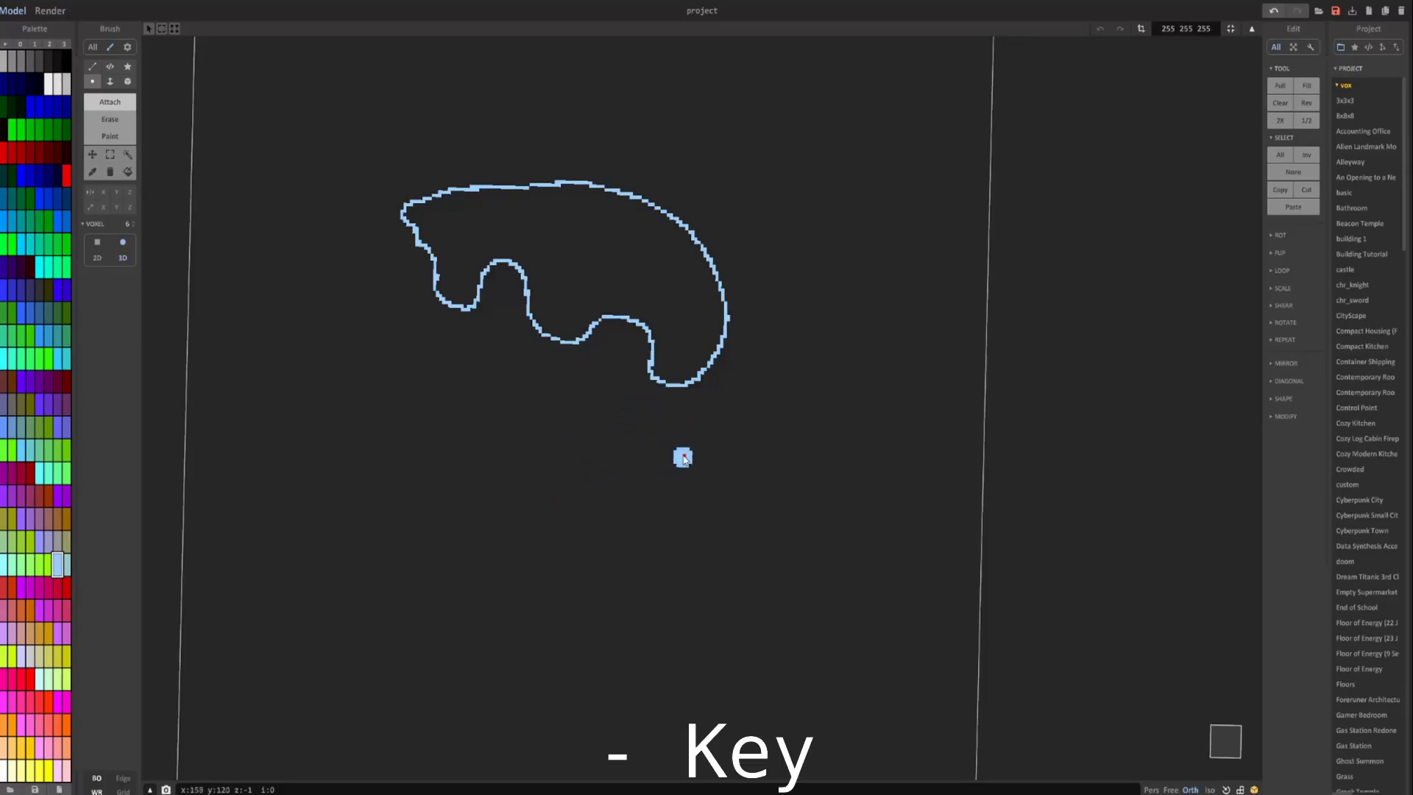
# Draw a large curved loop below the outline, enlarging the brush partway through and shrinking it again near the end.
pyautogui.moveTo(683, 458)
pyautogui.mouseDown()
pyautogui.moveTo(585, 481)
pyautogui.moveTo(340, 401)
pyautogui.moveTo(417, 549)
pyautogui.moveTo(609, 564)
pyautogui.moveTo(732, 546)
pyautogui.moveTo(857, 499)
pyautogui.moveTo(898, 372)
pyautogui.moveTo(812, 340)
pyautogui.moveTo(757, 408)
pyautogui.moveTo(698, 445)
pyautogui.mouseUp()
pyautogui.press('+')
pyautogui.press('+')
pyautogui.press('+')
pyautogui.press('+')
pyautogui.press('+')
pyautogui.press('+')
pyautogui.press('+')
pyautogui.press('+')
pyautogui.press('+')
pyautogui.press('+')
pyautogui.press('+')
pyautogui.press('+')
pyautogui.press('-')
pyautogui.press('-')
pyautogui.press('-')
pyautogui.press('-')
pyautogui.press('-')
pyautogui.press('-')
pyautogui.press('-')
pyautogui.press('-')
pyautogui.press('-')
# Set the brush size to 4 and draw a short curved stroke beneath the outline, then resize the brush and draw another stroke.
pyautogui.moveTo(132, 224); pyautogui.dragTo(134, 235)
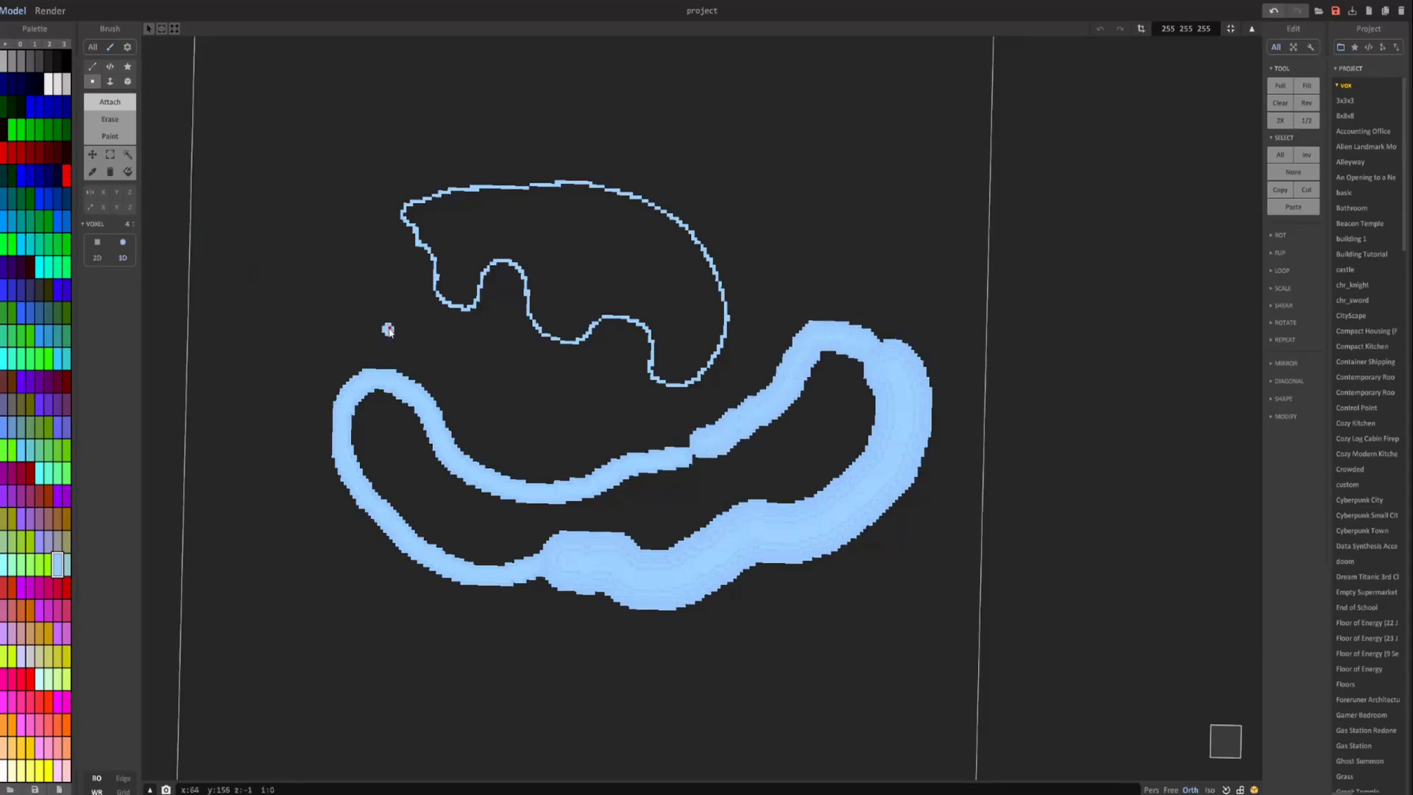
pyautogui.moveTo(388, 329); pyautogui.dragTo(533, 378)
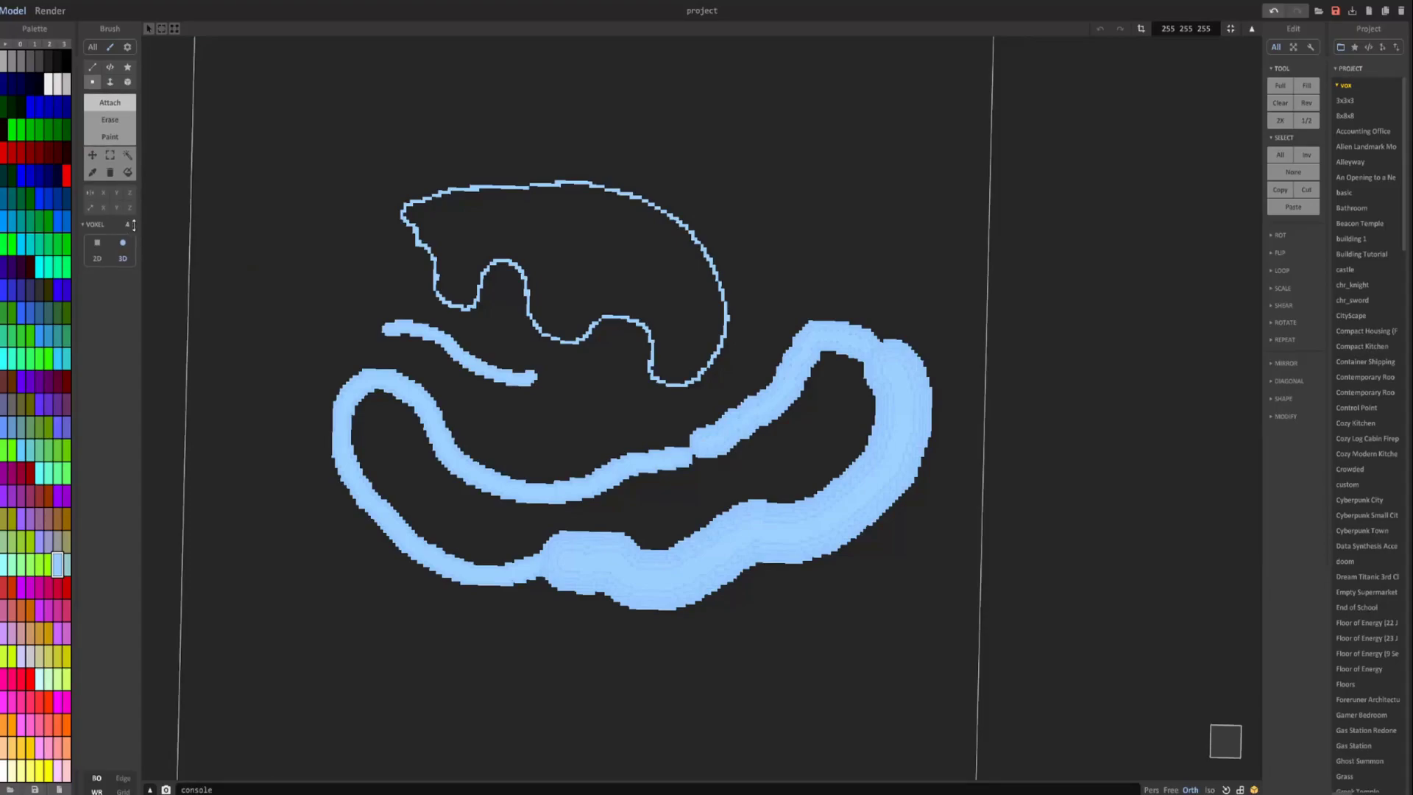
pyautogui.moveTo(134, 231); pyautogui.dragTo(136, 220)
pyautogui.moveTo(758, 275)
pyautogui.mouseDown()
pyautogui.moveTo(827, 237)
pyautogui.moveTo(817, 145)
pyautogui.moveTo(666, 155)
pyautogui.moveTo(592, 117)
pyautogui.moveTo(384, 136)
pyautogui.moveTo(377, 202)
pyautogui.moveTo(346, 254)
pyautogui.moveTo(382, 288)
pyautogui.moveTo(280, 394)
pyautogui.moveTo(274, 460)
pyautogui.mouseUp()
pyautogui.click(298, 499)
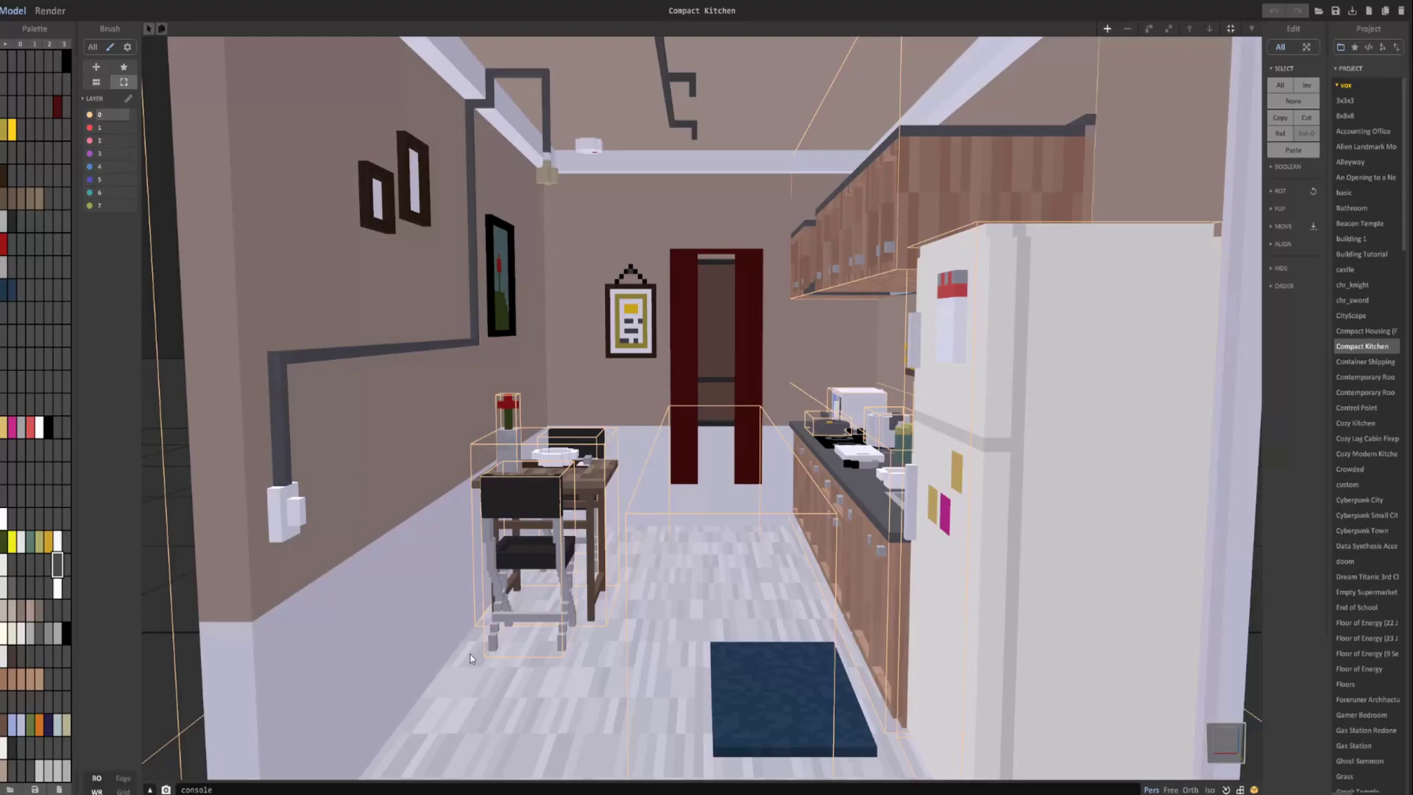
# Expand the camera settings for the Compact Kitchen scene.
pyautogui.click(150, 790)
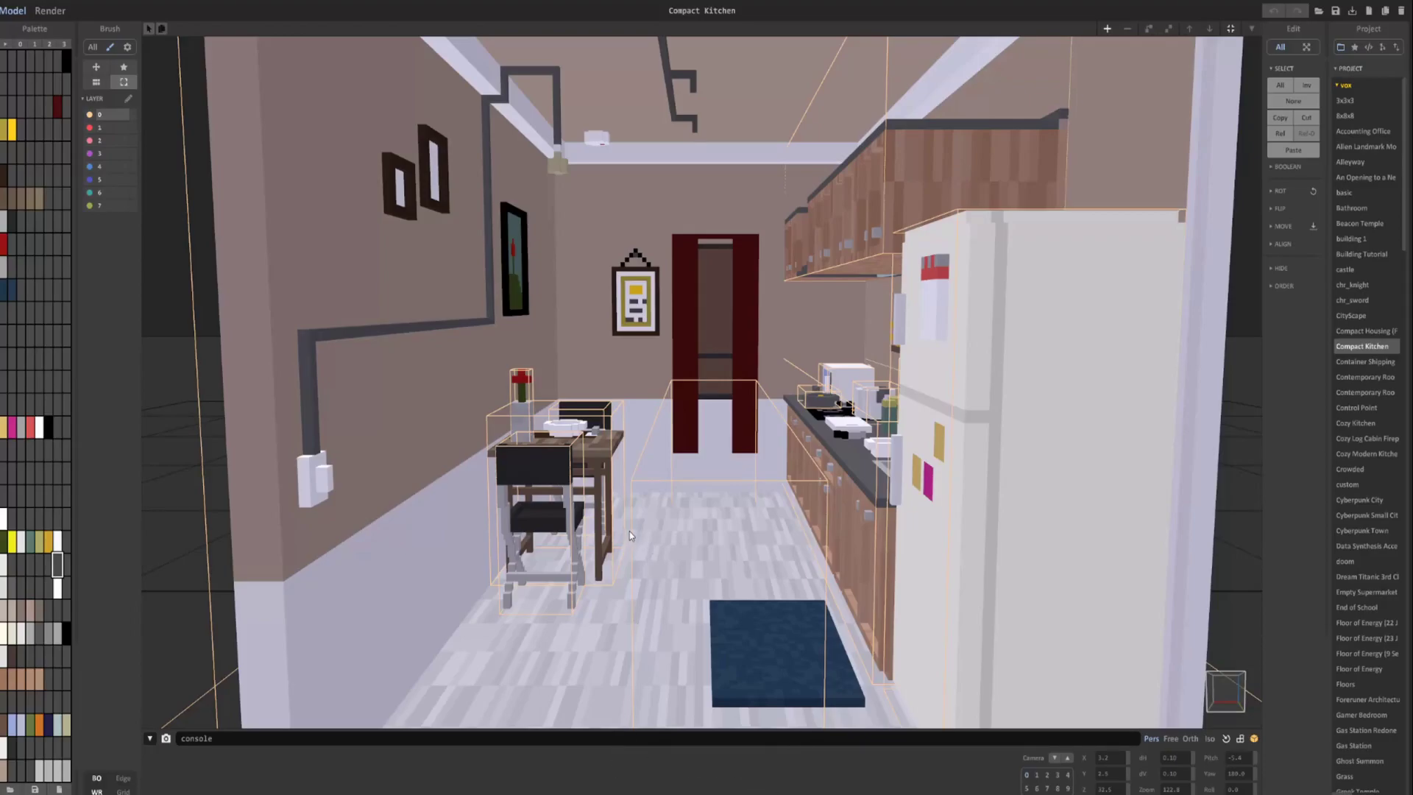
# Switch the camera to orthographic projection, select the kitchen's outer shell and view it from several angles.
pyautogui.press('7')
pyautogui.click(1190, 739)
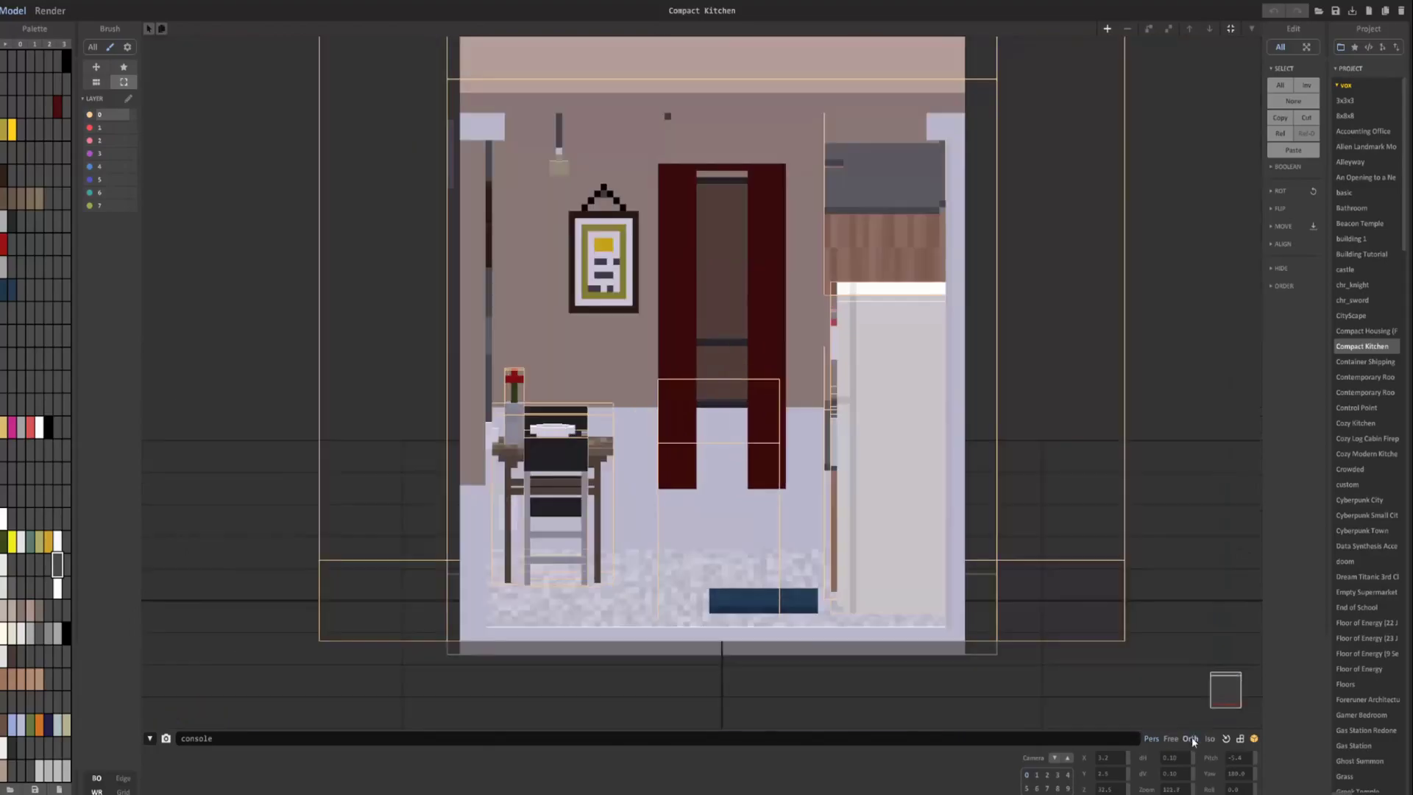
pyautogui.moveTo(610, 456); pyautogui.dragTo(712, 401, button='right')
pyautogui.click(712, 401)
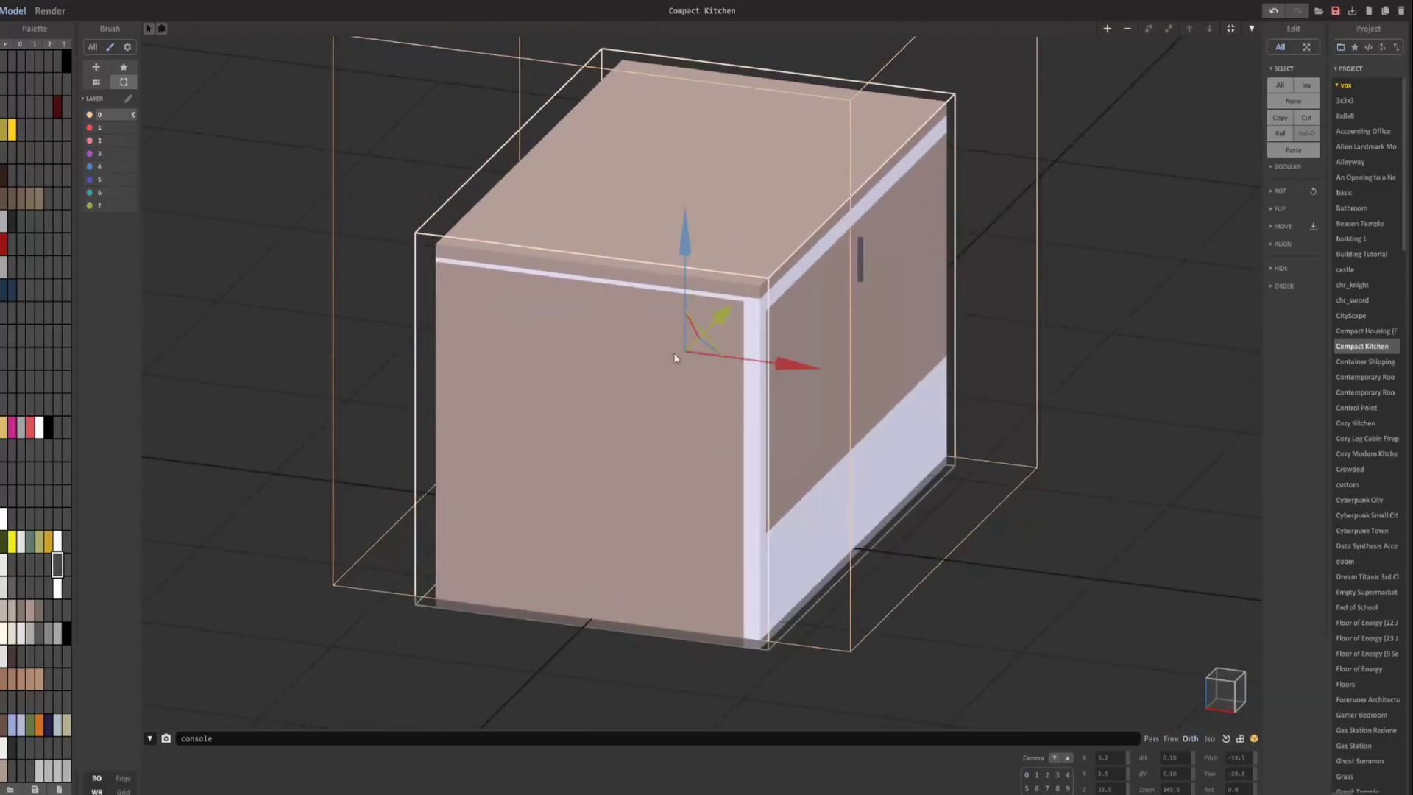
pyautogui.moveTo(803, 307); pyautogui.dragTo(734, 371, button='right')
pyautogui.scroll(4, 762, 391)
# Return the camera to perspective projection and recall the saved camera view in slot 8.
pyautogui.click(1149, 739)
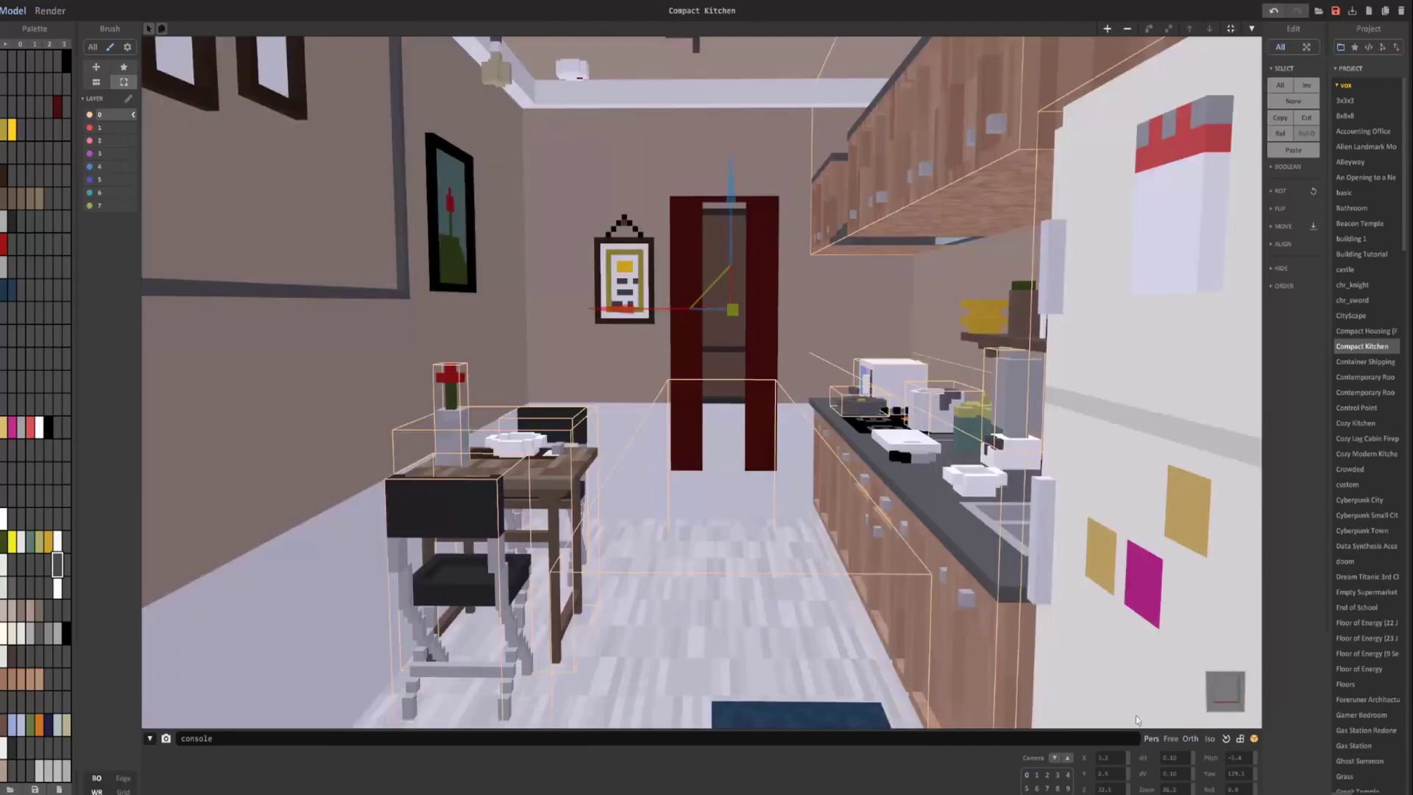
pyautogui.scroll(-3, 809, 431)
pyautogui.scroll(3, 809, 431)
pyautogui.moveTo(808, 431); pyautogui.dragTo(1010, 456, button='right')
pyautogui.press('8')
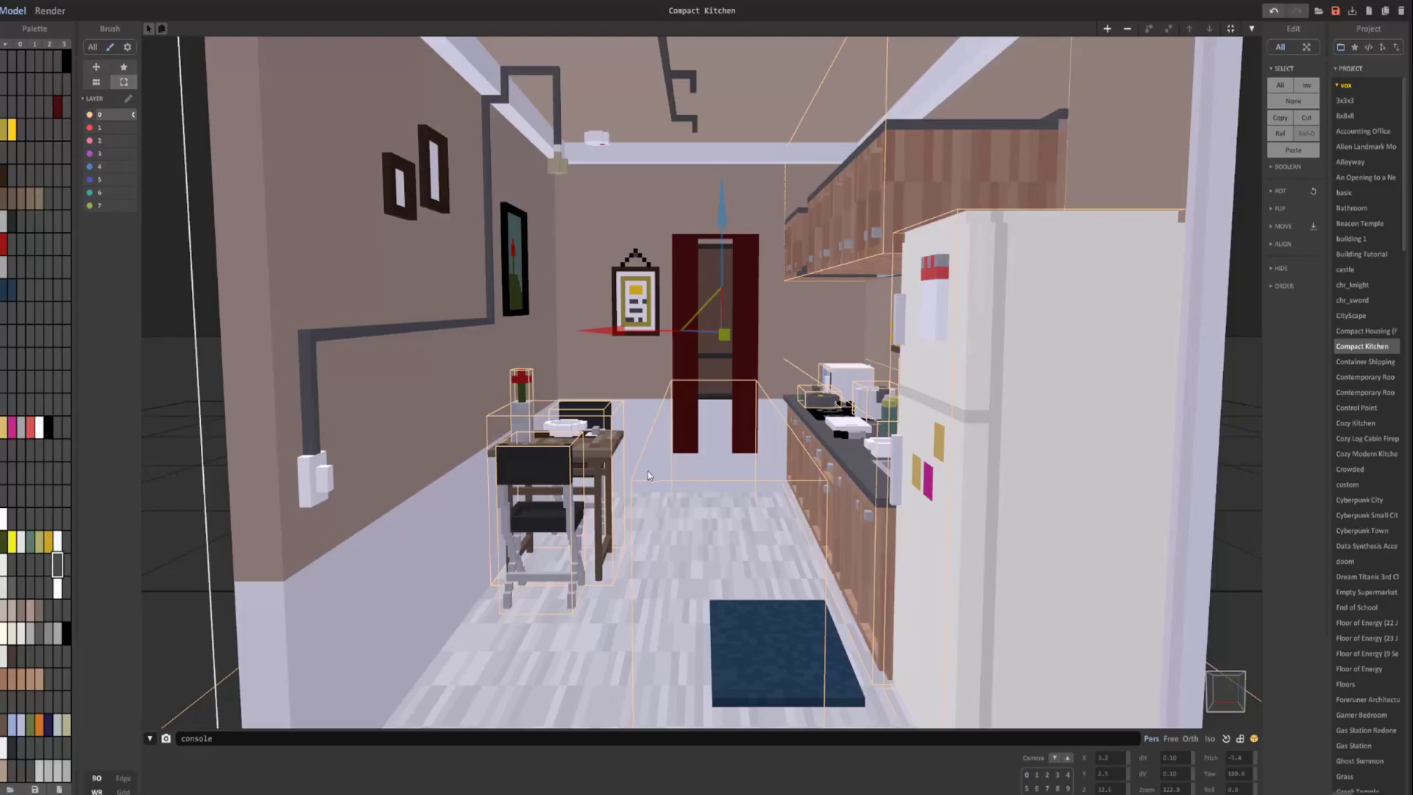
# Frame a lower, closer camera view inside the kitchen facing the far wall.
pyautogui.moveTo(734, 427); pyautogui.dragTo(743, 345, button='middle')
pyautogui.scroll(6, 743, 344)
pyautogui.moveTo(743, 344); pyautogui.dragTo(744, 319, button='right')
pyautogui.moveTo(744, 319); pyautogui.dragTo(743, 344, button='middle')
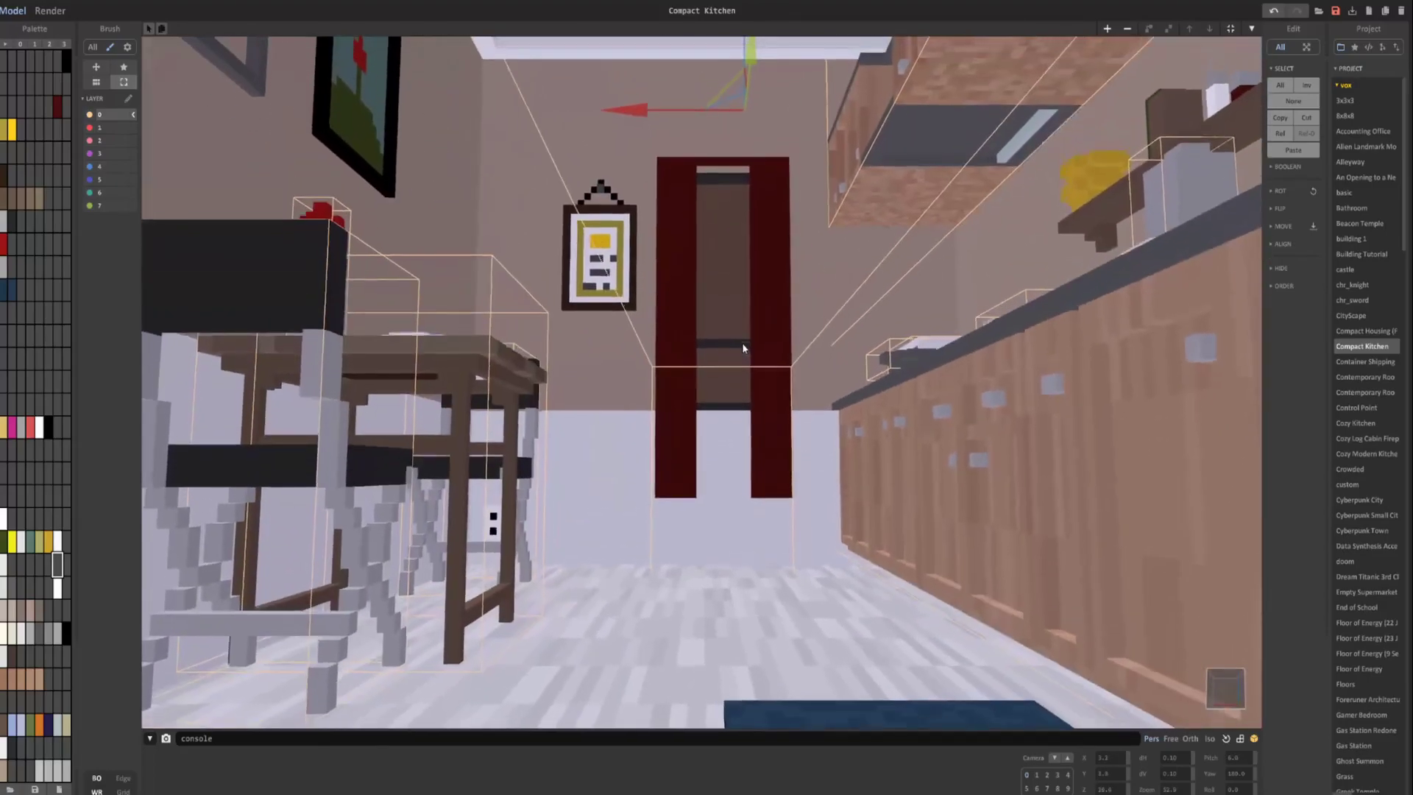
pyautogui.scroll(4, 745, 375)
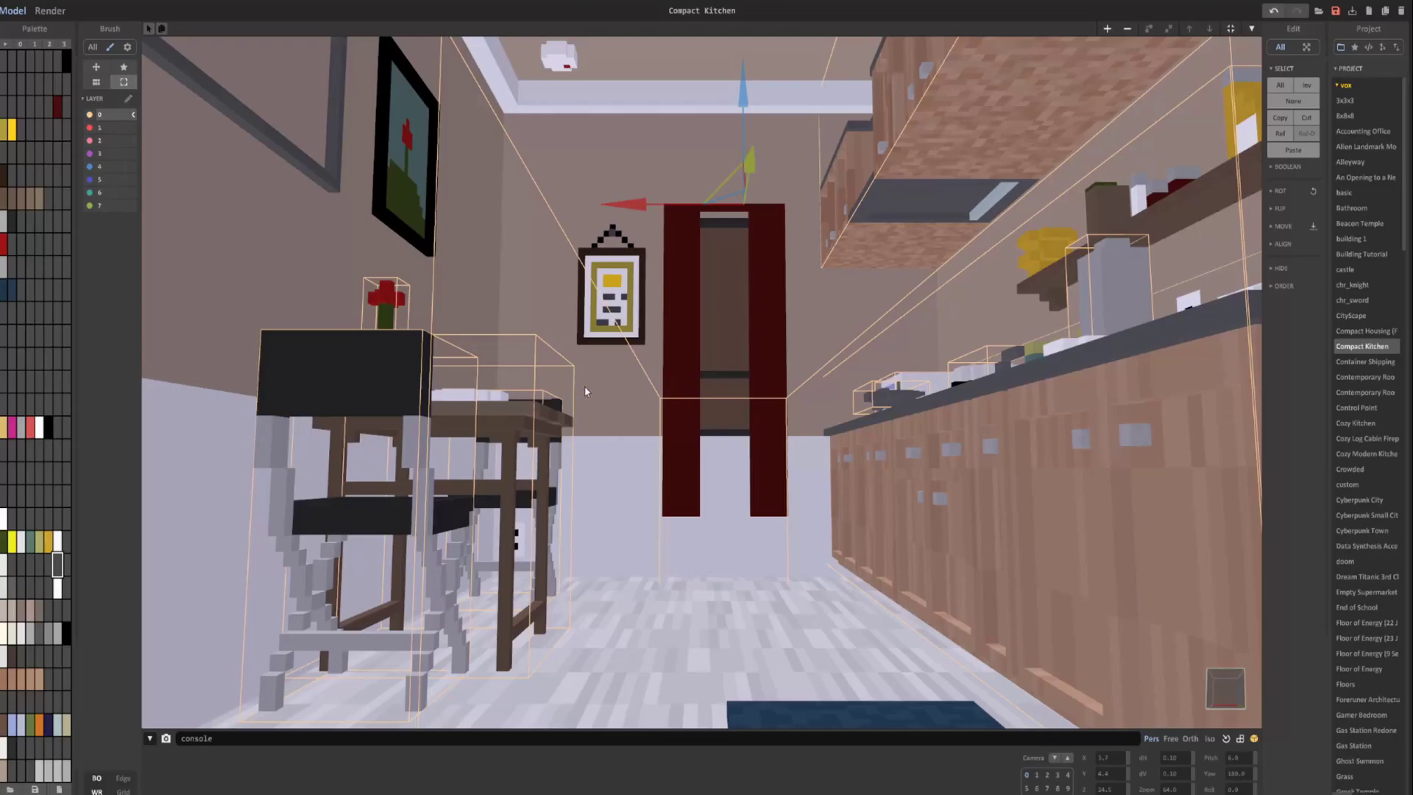
# Bring the kitchen's exterior side wall into view and open the room shell for voxel editing.
pyautogui.moveTo(550, 369); pyautogui.dragTo(464, 291, button='right')
pyautogui.scroll(-5, 610, 415)
pyautogui.scroll(-6, 763, 451)
pyautogui.scroll(3, 713, 417)
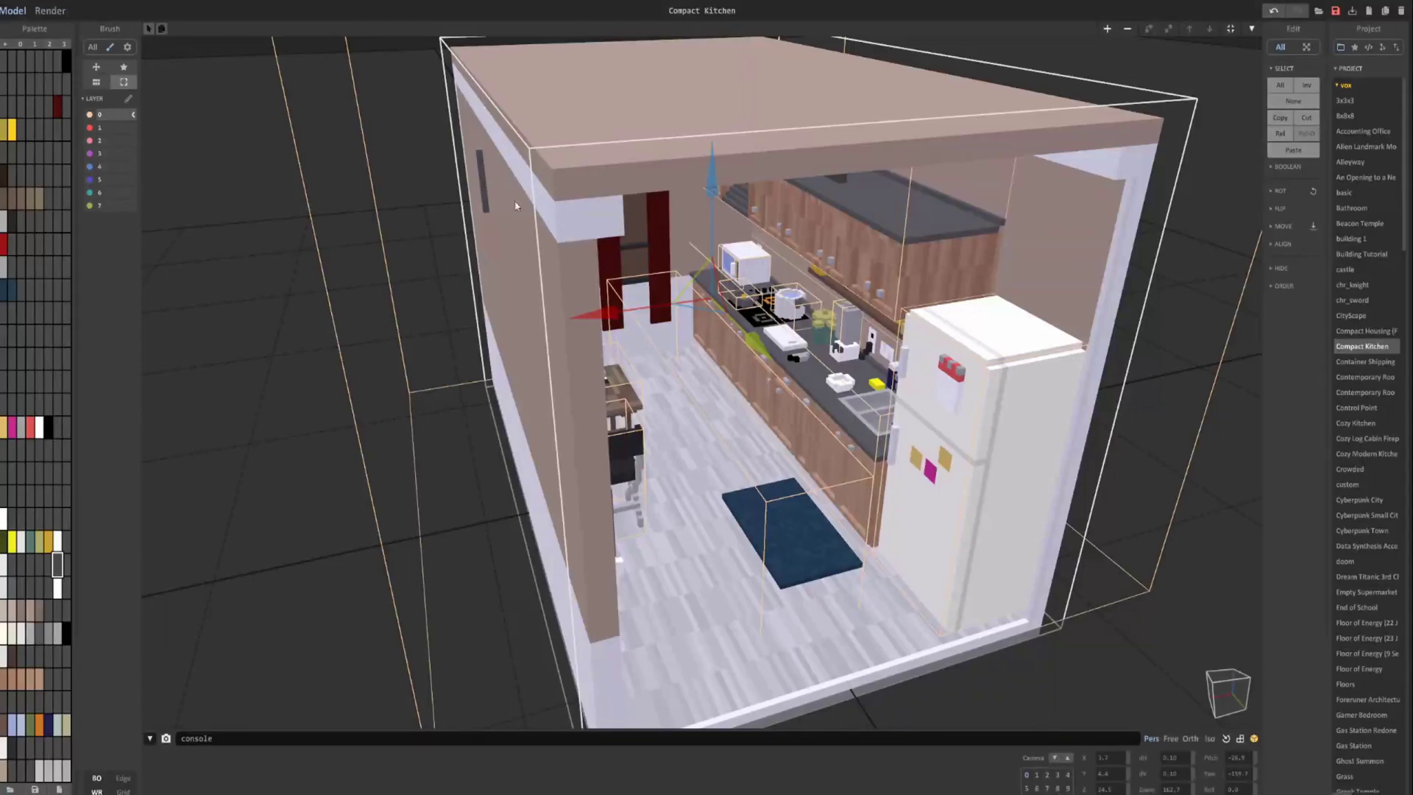
pyautogui.moveTo(504, 187); pyautogui.dragTo(600, 246, button='right')
pyautogui.moveTo(434, 313); pyautogui.dragTo(647, 318, button='right')
pyautogui.scroll(-5, 561, 307)
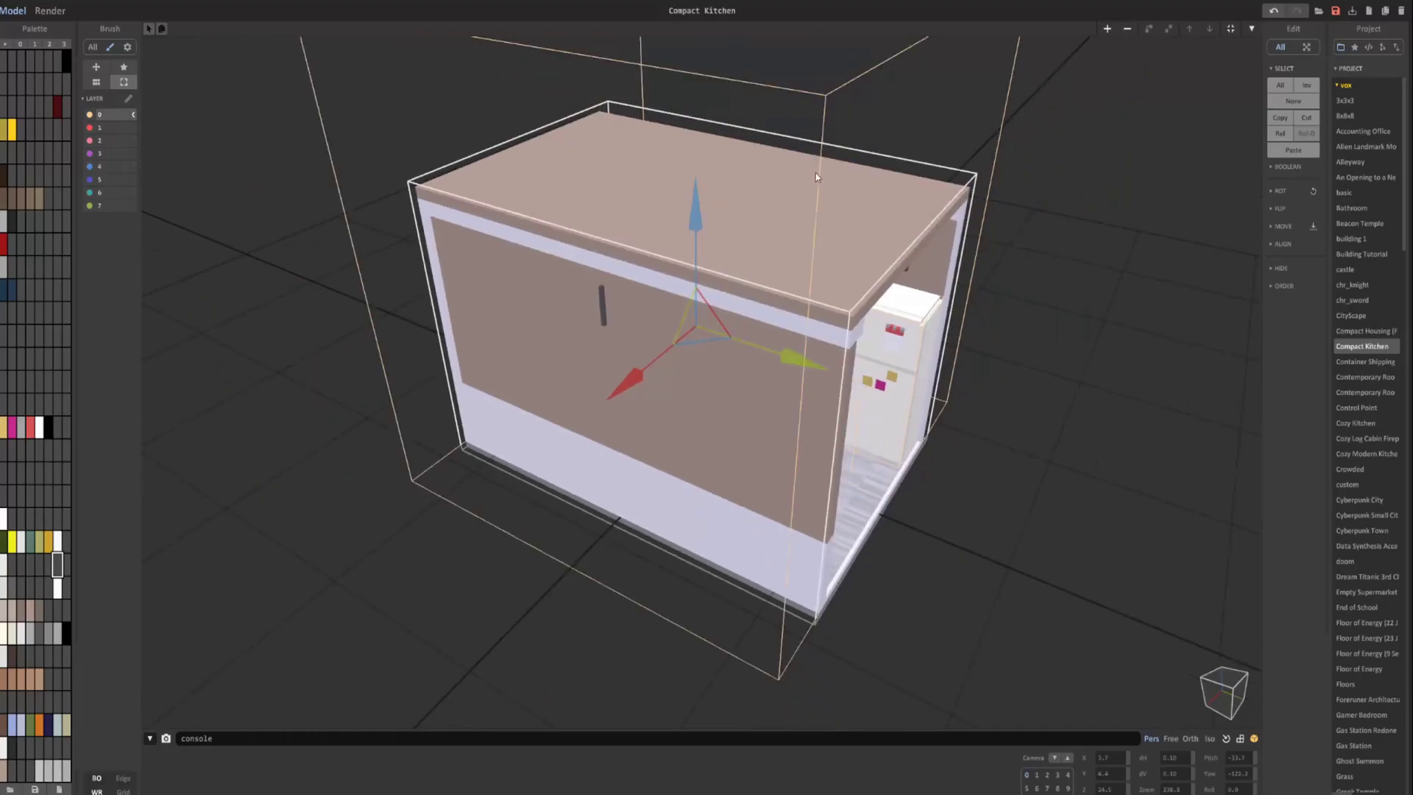
pyautogui.press('Tab')
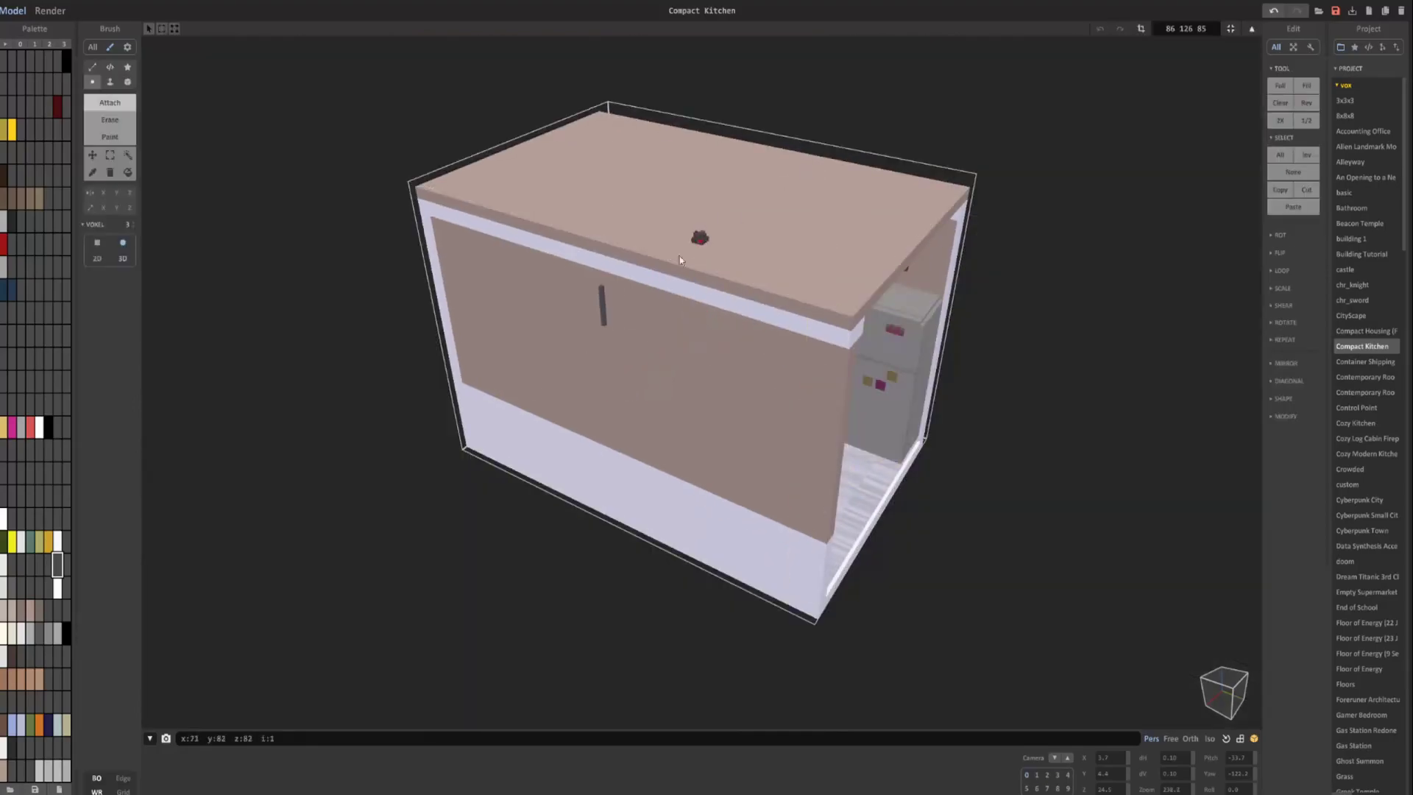
# Erase the dark vertical voxel strip on the room's outer wall with the Box brush.
pyautogui.scroll(7, 589, 252)
pyautogui.moveTo(589, 253); pyautogui.dragTo(864, 452, button='middle')
pyautogui.scroll(3, 643, 341)
pyautogui.click(100, 119)
pyautogui.click(110, 68)
pyautogui.click(127, 81)
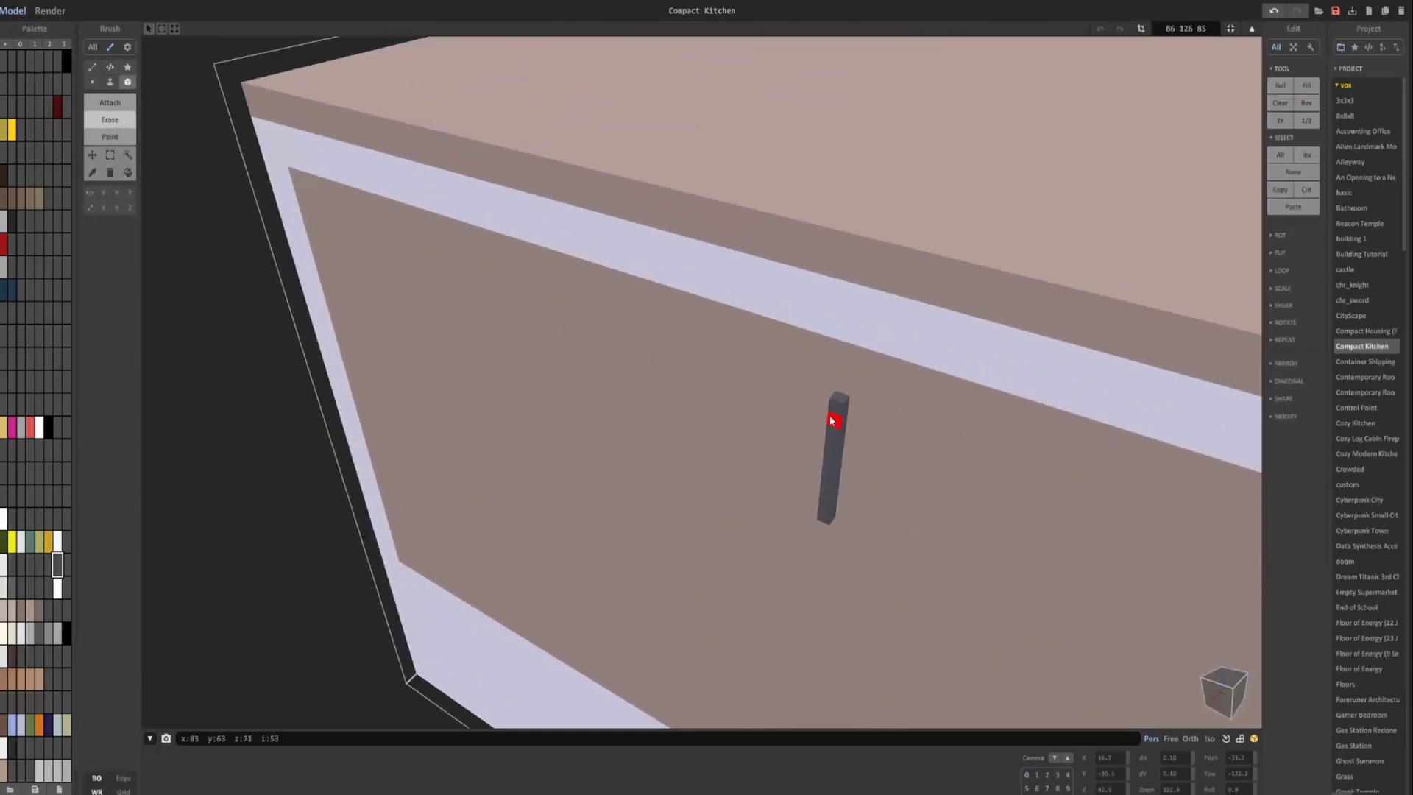
pyautogui.moveTo(829, 417); pyautogui.dragTo(826, 519)
# Return to the interior camera view and save the Compact Kitchen project.
pyautogui.scroll(-6, 850, 497)
pyautogui.moveTo(880, 508); pyautogui.dragTo(804, 442, button='right')
pyautogui.scroll(5, 804, 444)
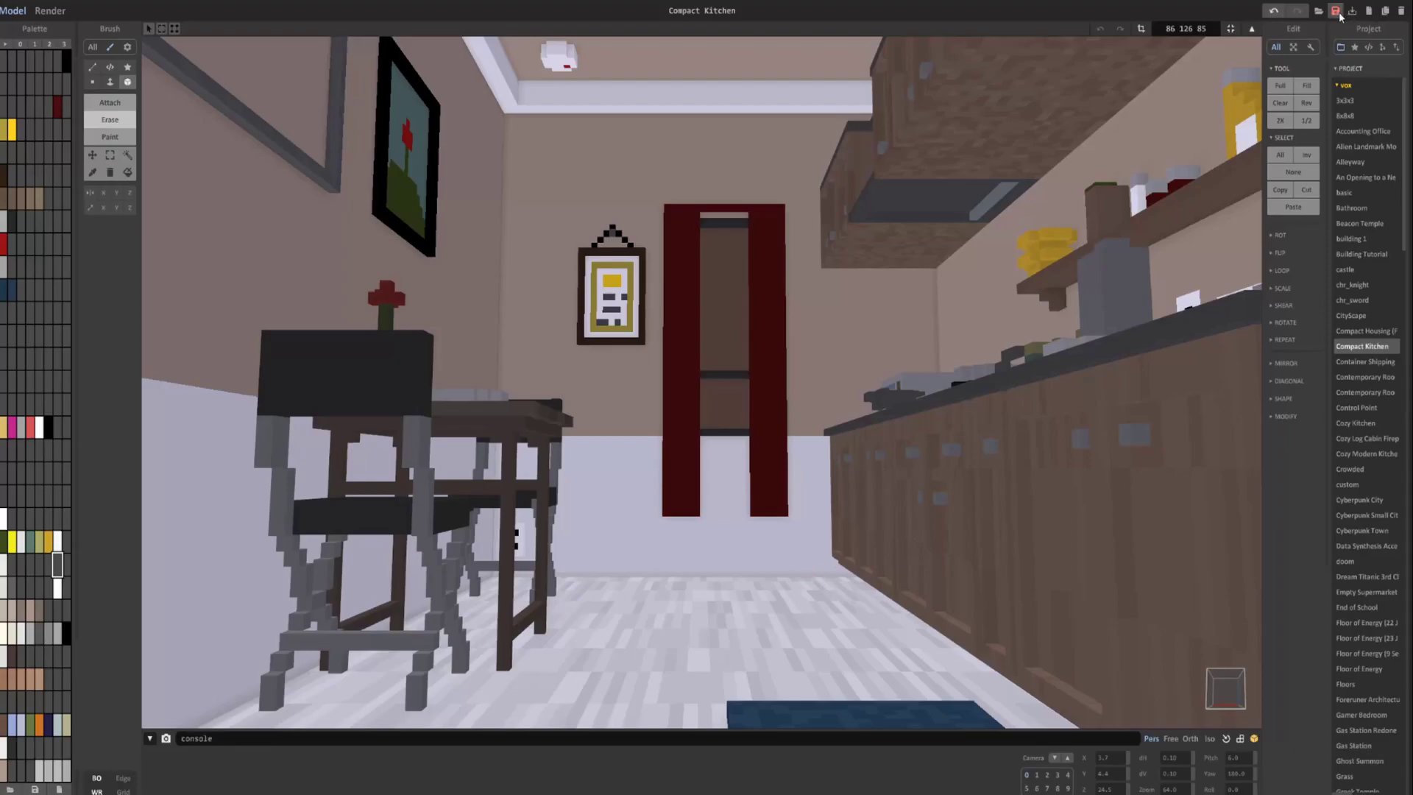
pyautogui.hotkey('ctrl', 's')
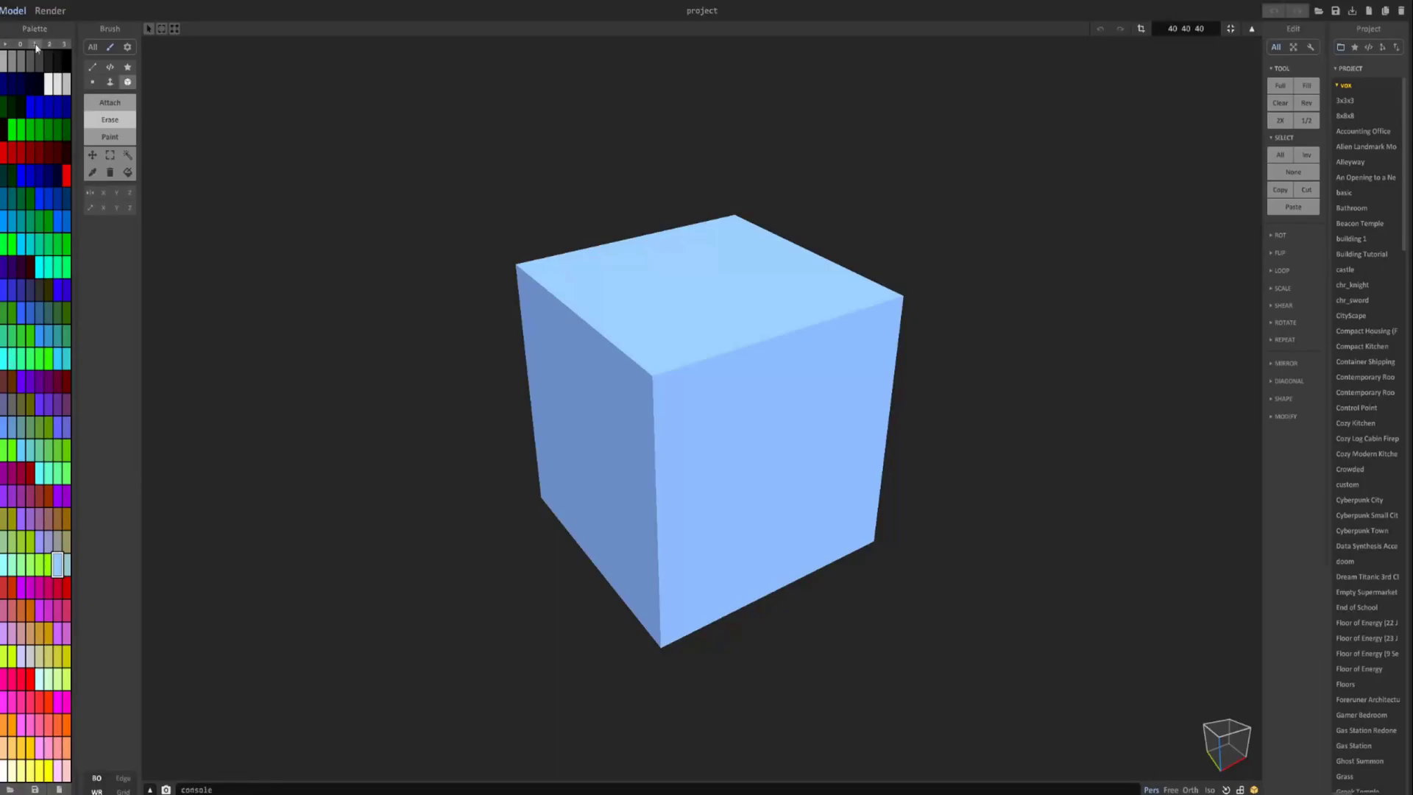
# Load the empty palette 3 and set the first swatch in its second row to white.
pyautogui.click(62, 44)
pyautogui.click(3, 87)
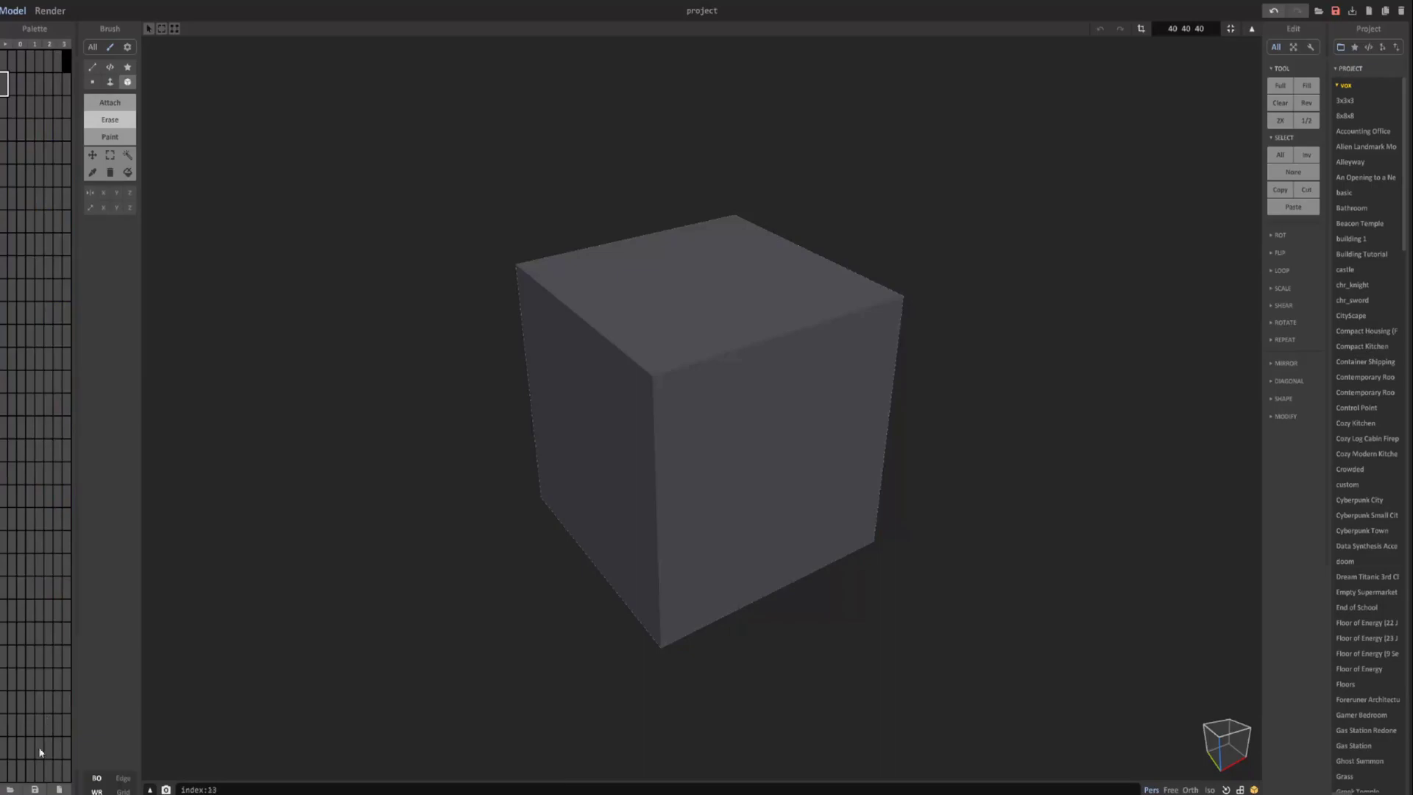
pyautogui.click(15, 793)
pyautogui.moveTo(37, 790); pyautogui.dragTo(62, 792)
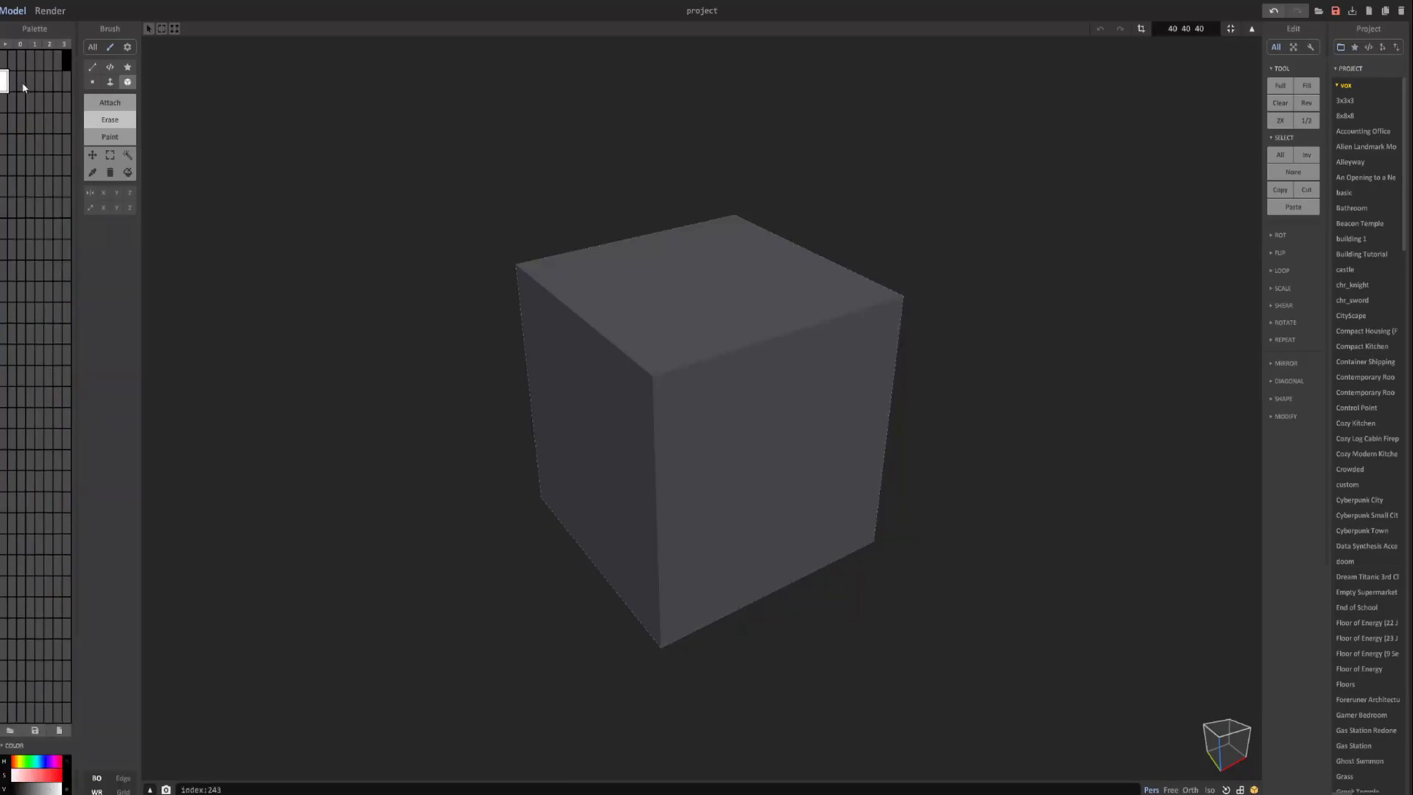
# Set the last swatch in the second palette row to dark red and fill the row with a gradient from white to dark red.
pyautogui.click(59, 774)
pyautogui.moveTo(57, 789); pyautogui.dragTo(36, 791)
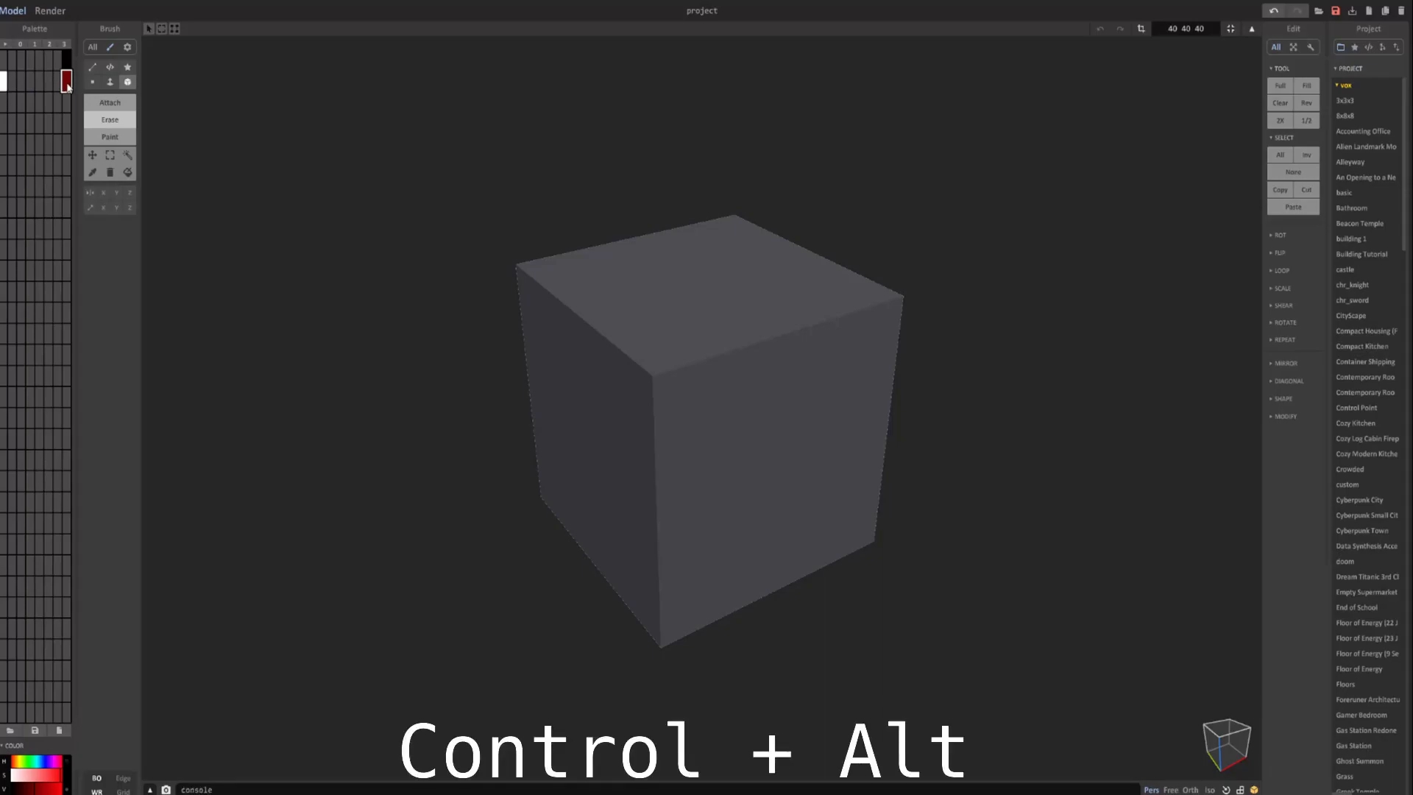
pyautogui.keyDown('ctrl'); pyautogui.keyDown('alt'); pyautogui.moveTo(66, 82); pyautogui.dragTo(3, 83); pyautogui.keyUp('alt'); pyautogui.keyUp('ctrl')
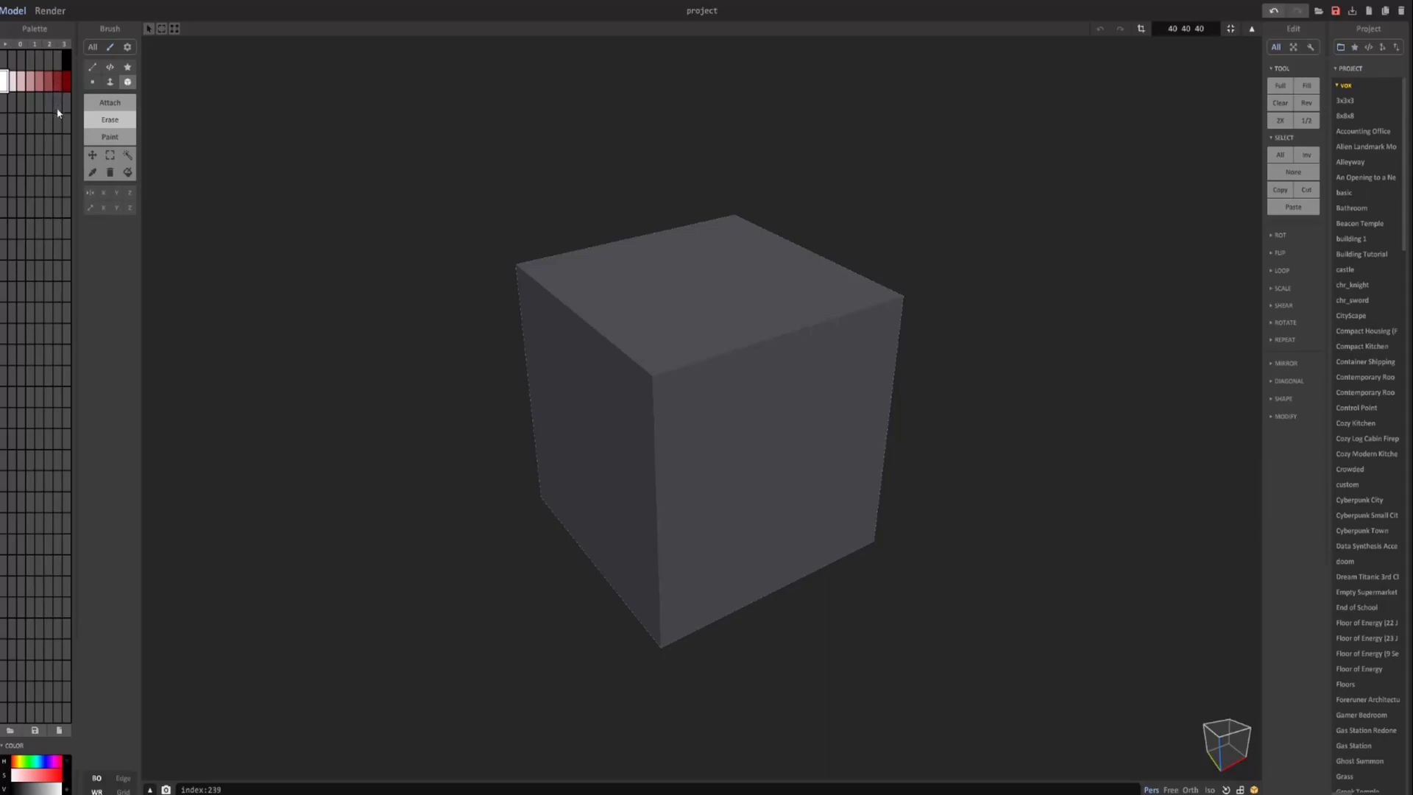
# Create a white-to-red gradient across three palette rows, from the fifth row's first swatch to the seventh row's last swatch.
pyautogui.click(4, 108)
pyautogui.click(2, 143)
pyautogui.moveTo(35, 788); pyautogui.dragTo(65, 788)
pyautogui.click(66, 187)
pyautogui.moveTo(58, 788); pyautogui.dragTo(52, 789)
pyautogui.click(66, 189)
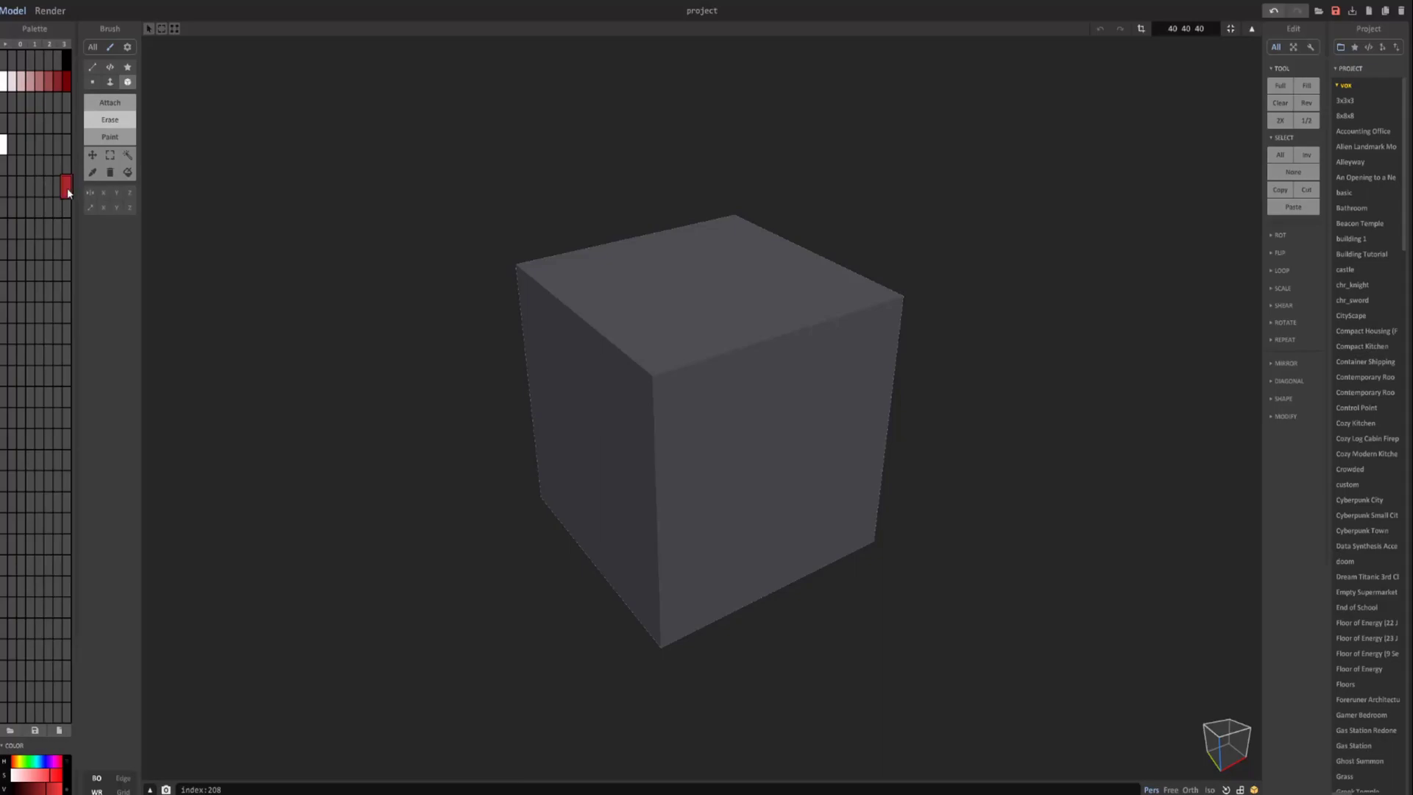
pyautogui.moveTo(67, 187); pyautogui.dragTo(5, 149)
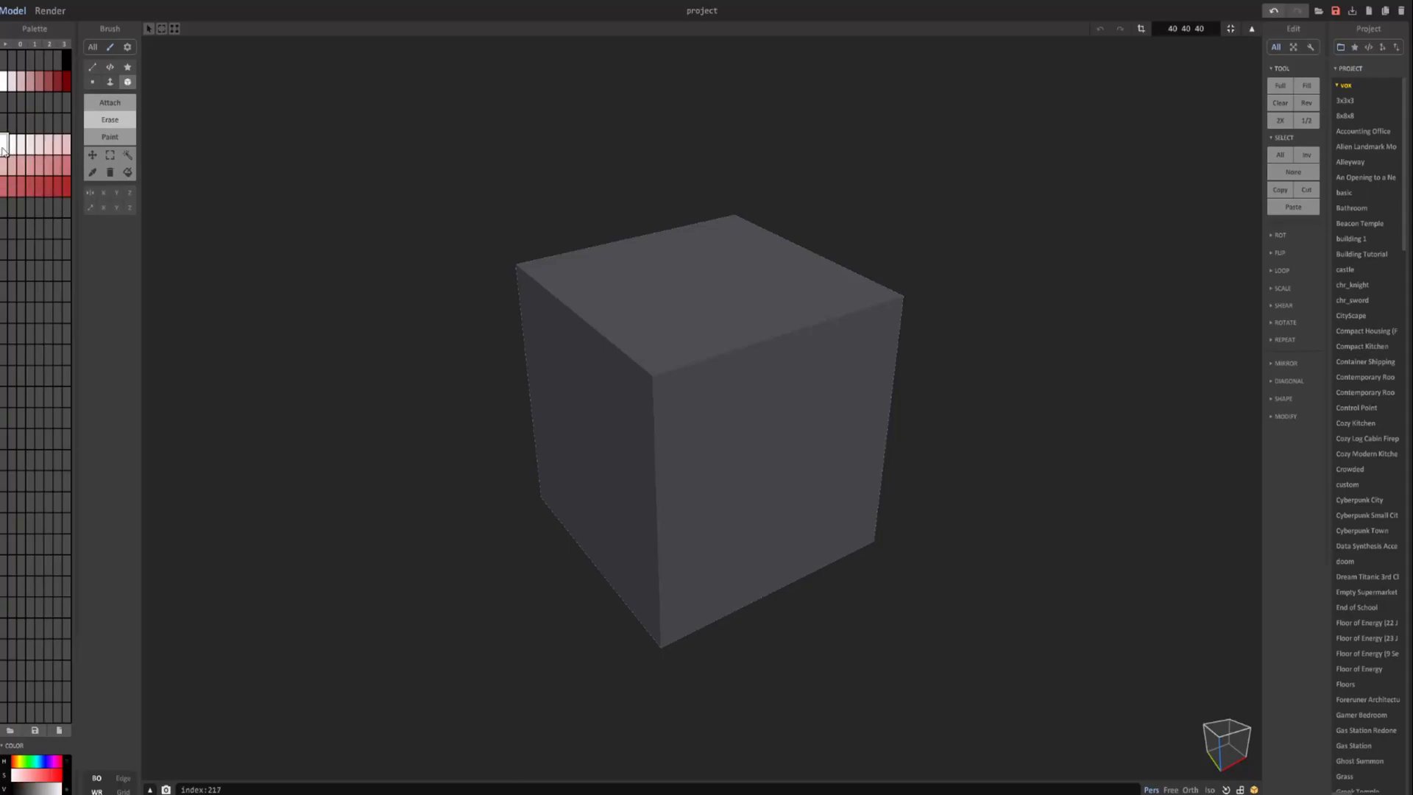
# Fill the empty 40 40 40 volume with white voxels using the Face brush in Attach mode, then delete them all.
pyautogui.click(108, 102)
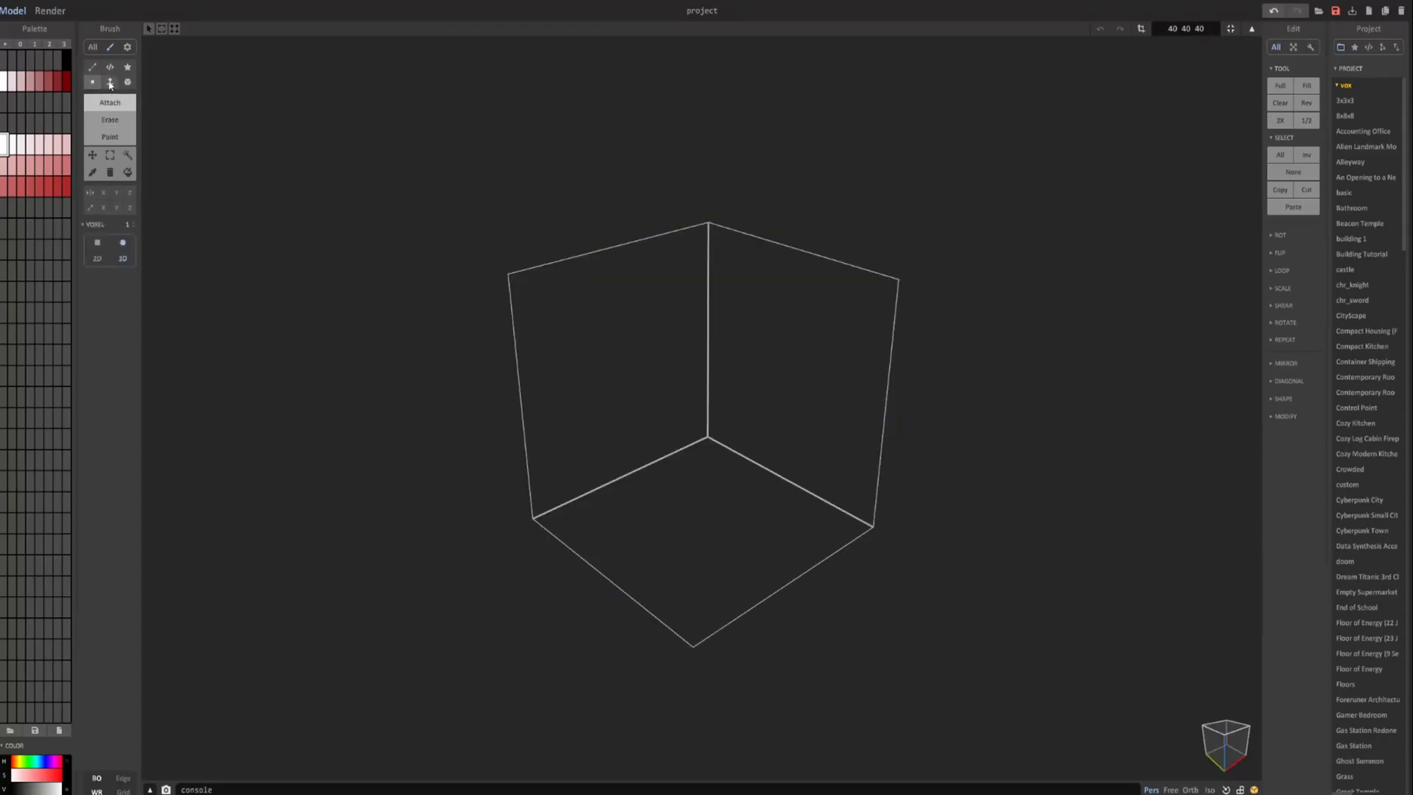
pyautogui.click(110, 82)
pyautogui.moveTo(701, 493); pyautogui.dragTo(721, 274)
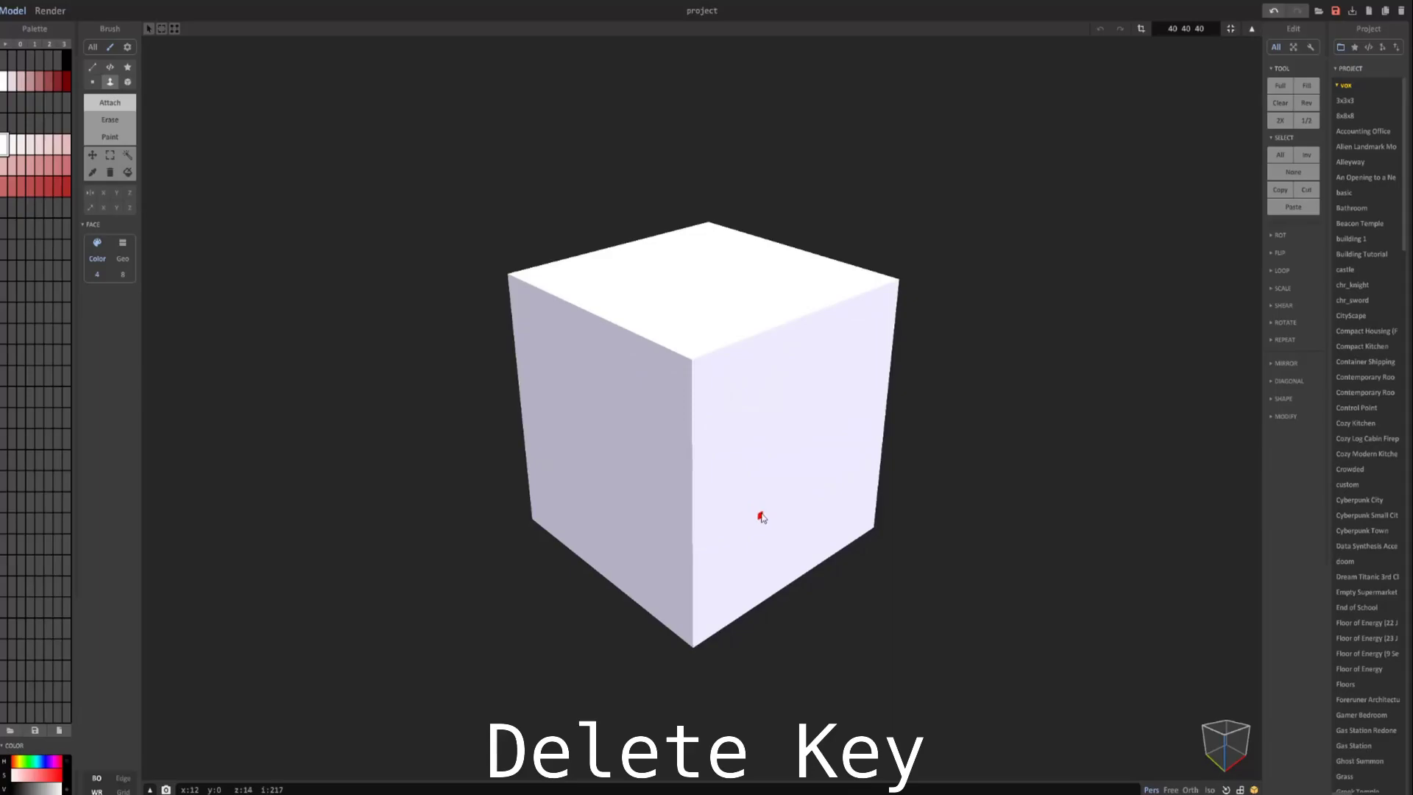
pyautogui.scroll(3, 762, 517)
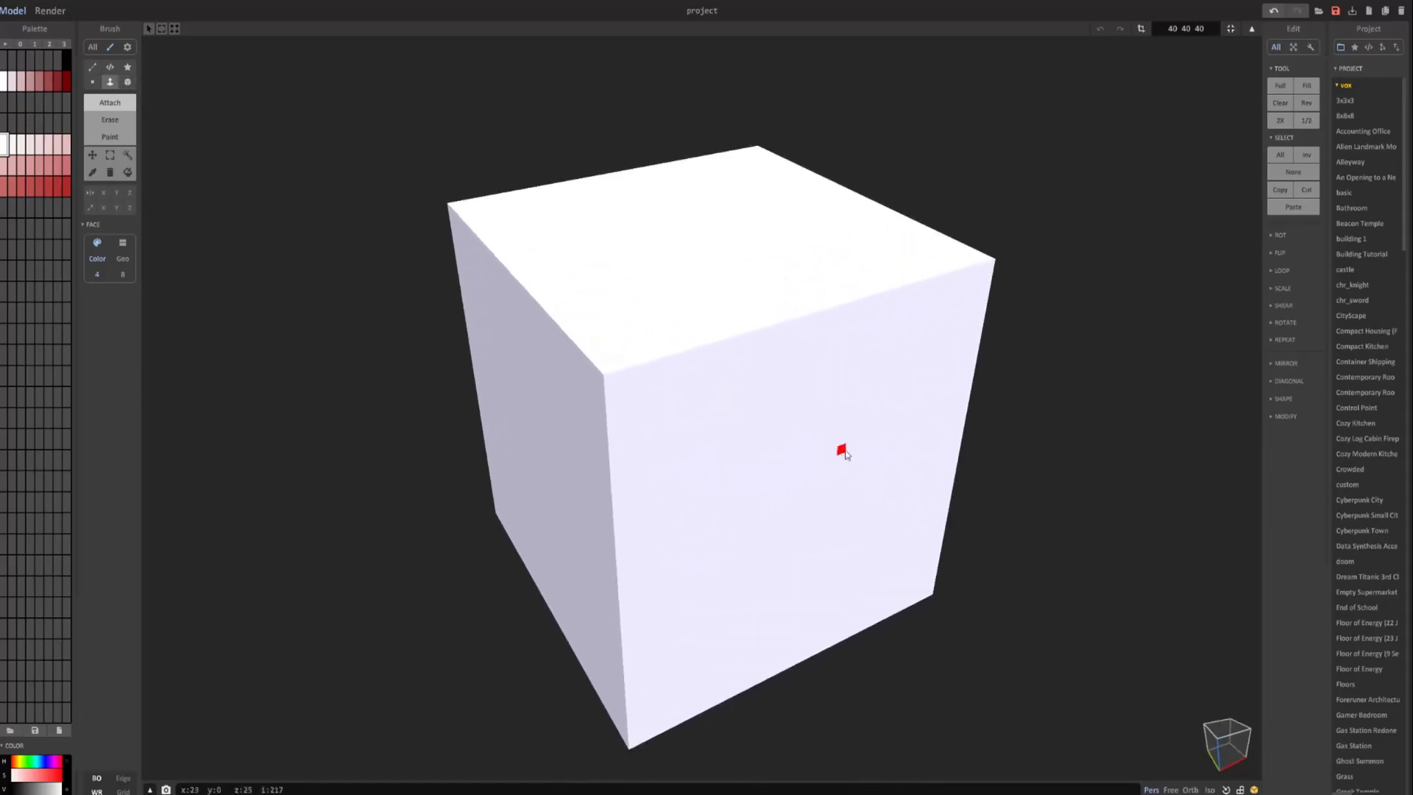
pyautogui.scroll(-3, 717, 316)
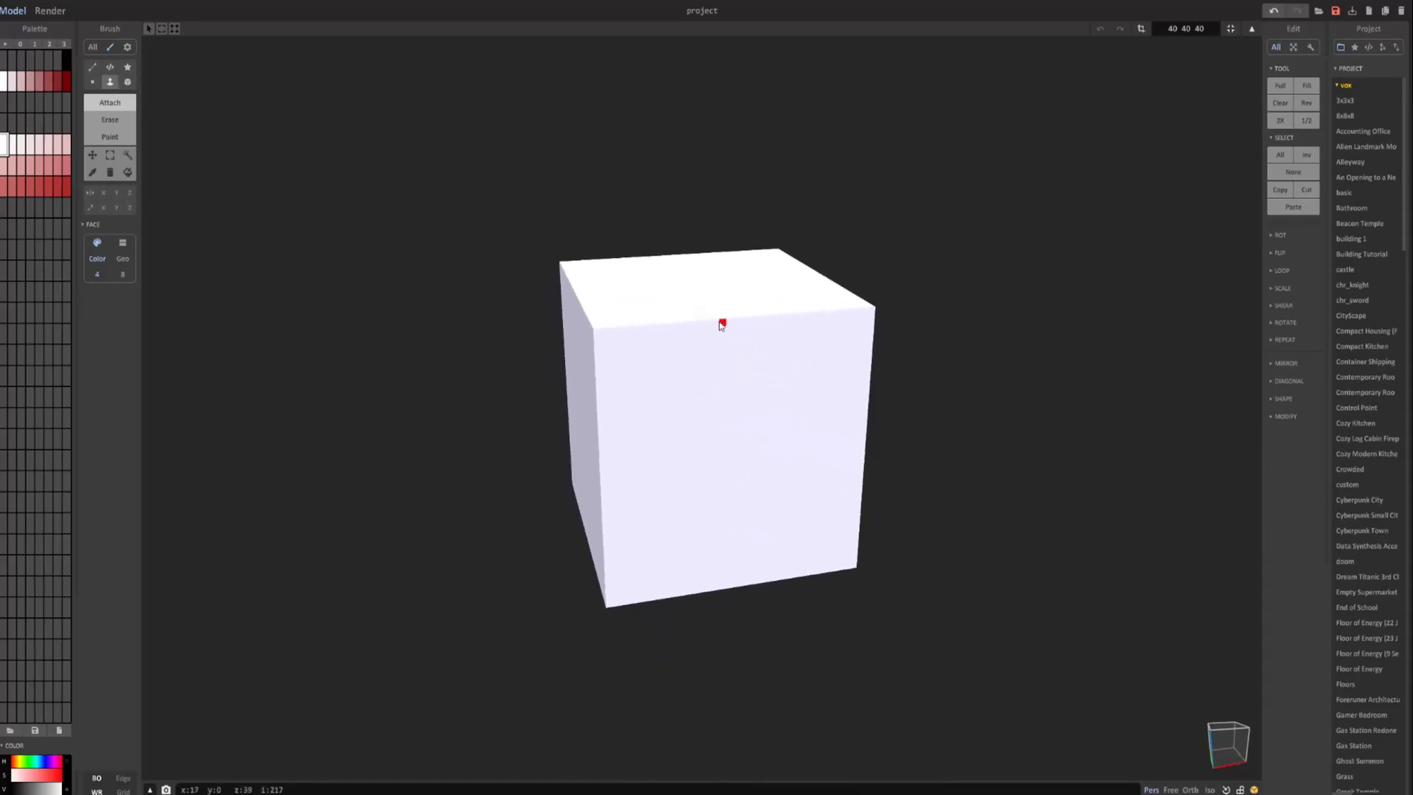
pyautogui.press('Delete')
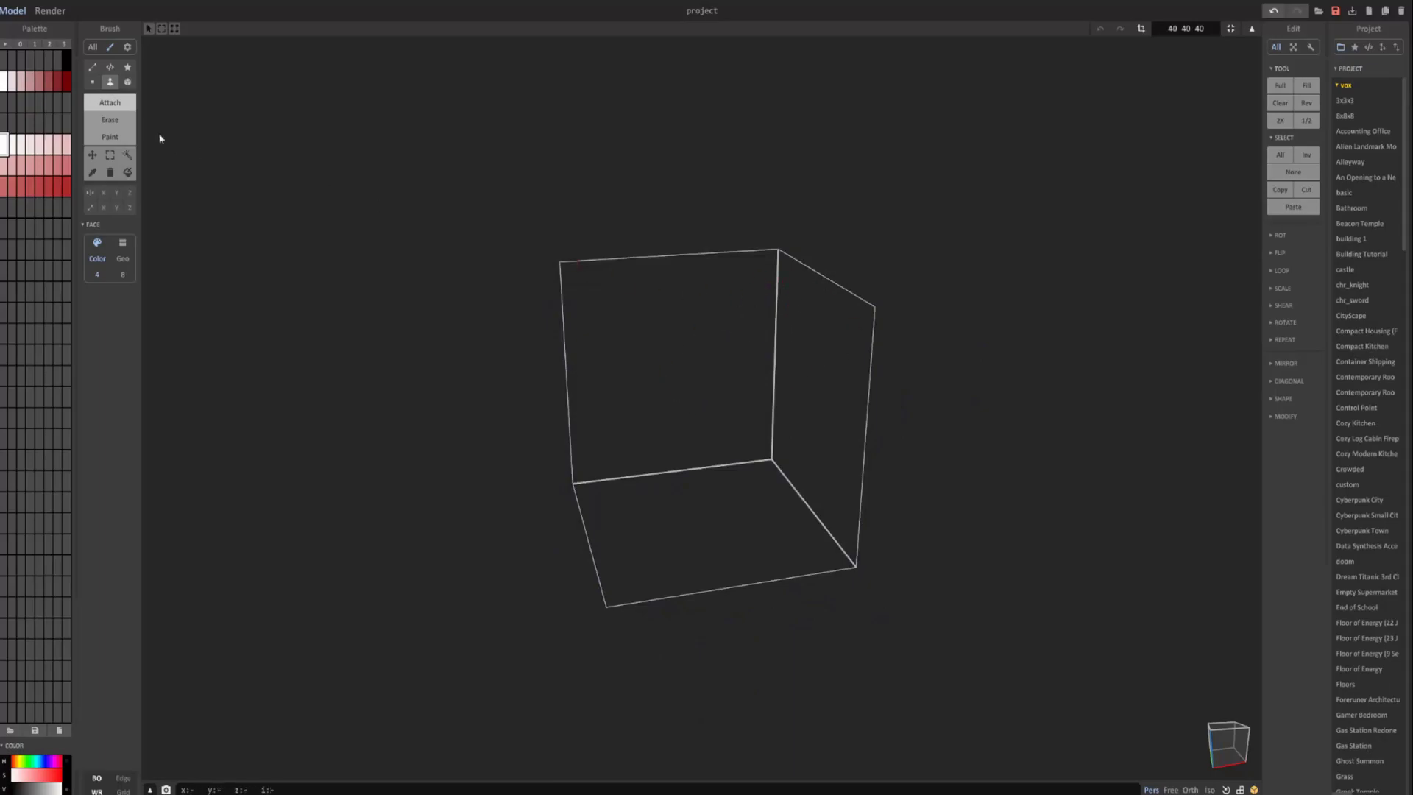
# Fill the volume with red voxels from the seventh palette row, then select and delete all of them.
pyautogui.click(58, 187)
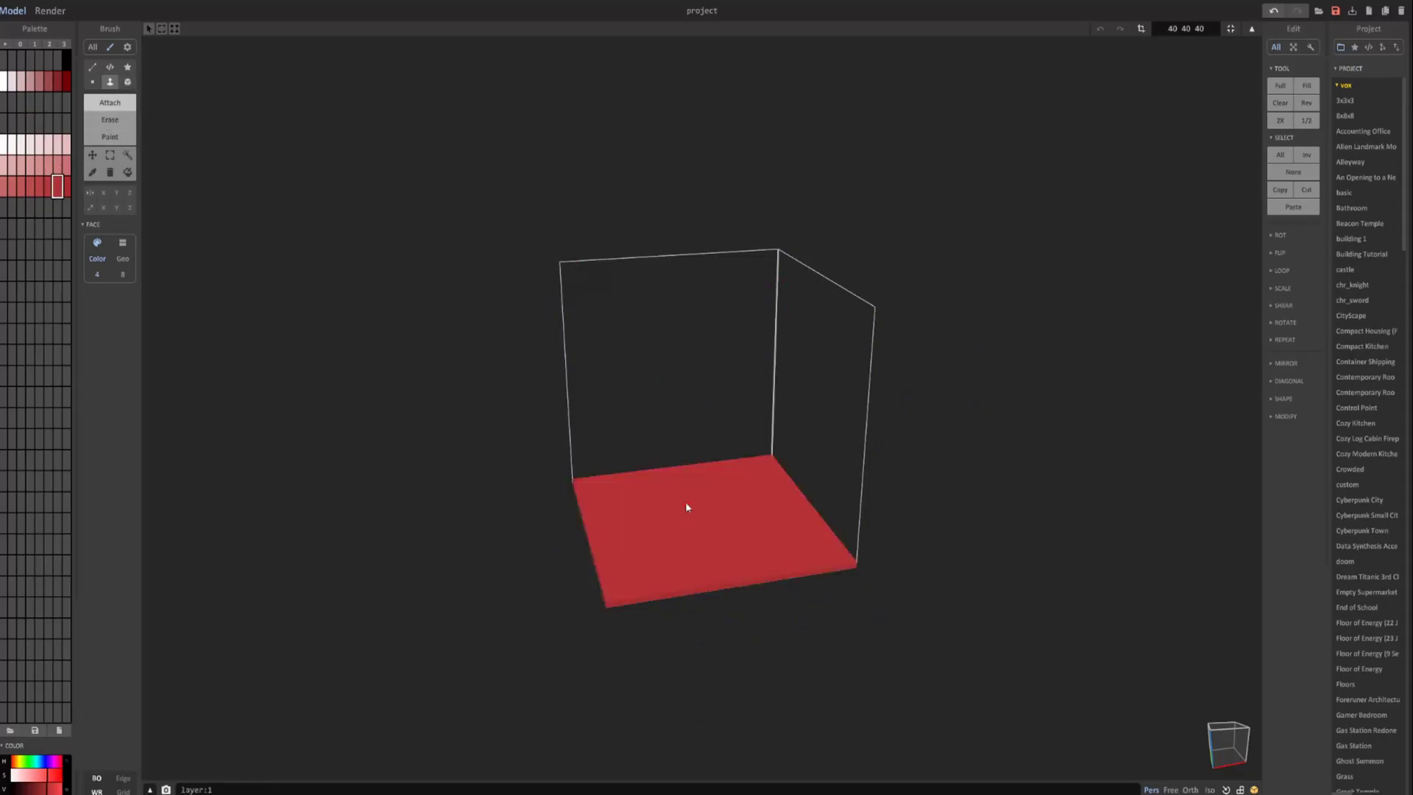
pyautogui.moveTo(687, 492); pyautogui.dragTo(746, 317)
pyautogui.click(740, 318)
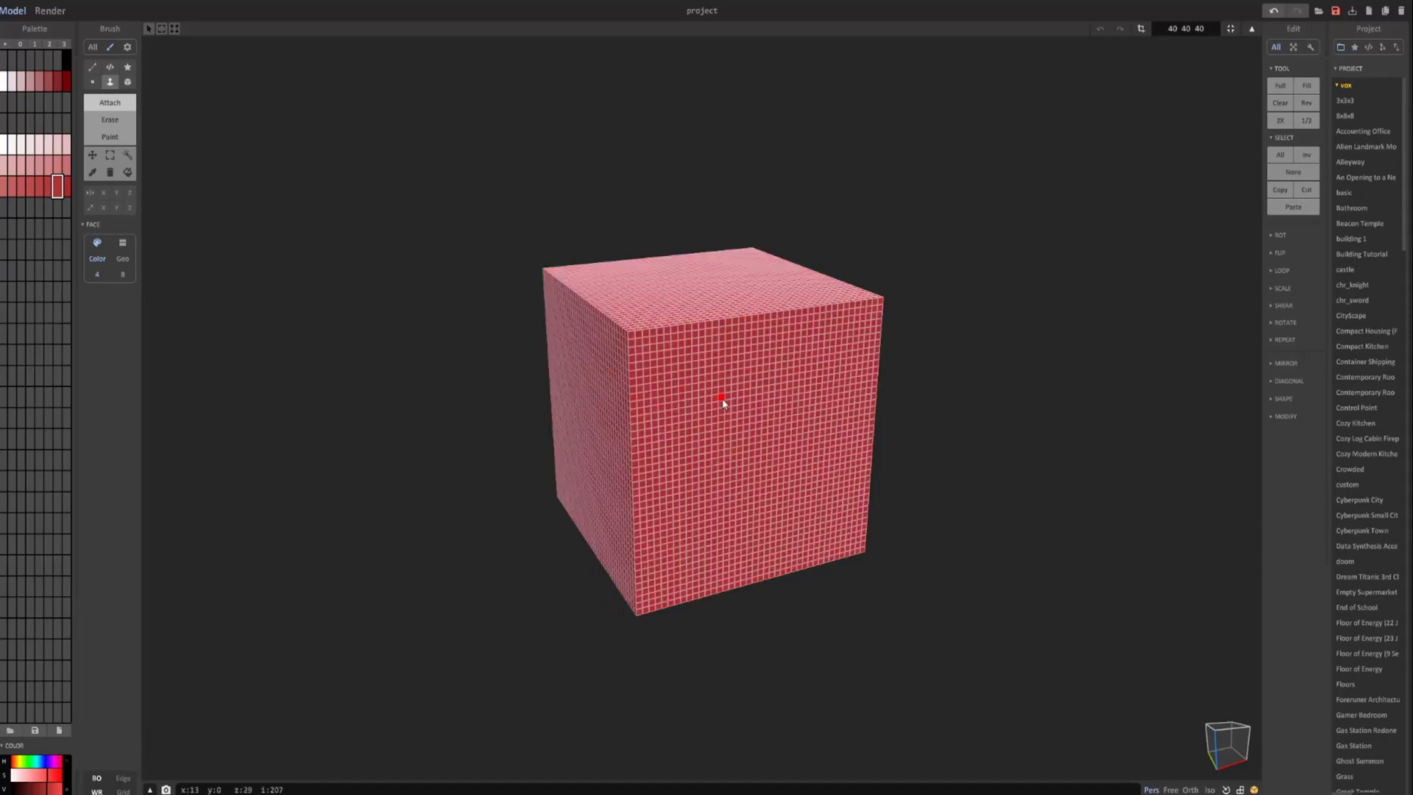
pyautogui.press('Delete')
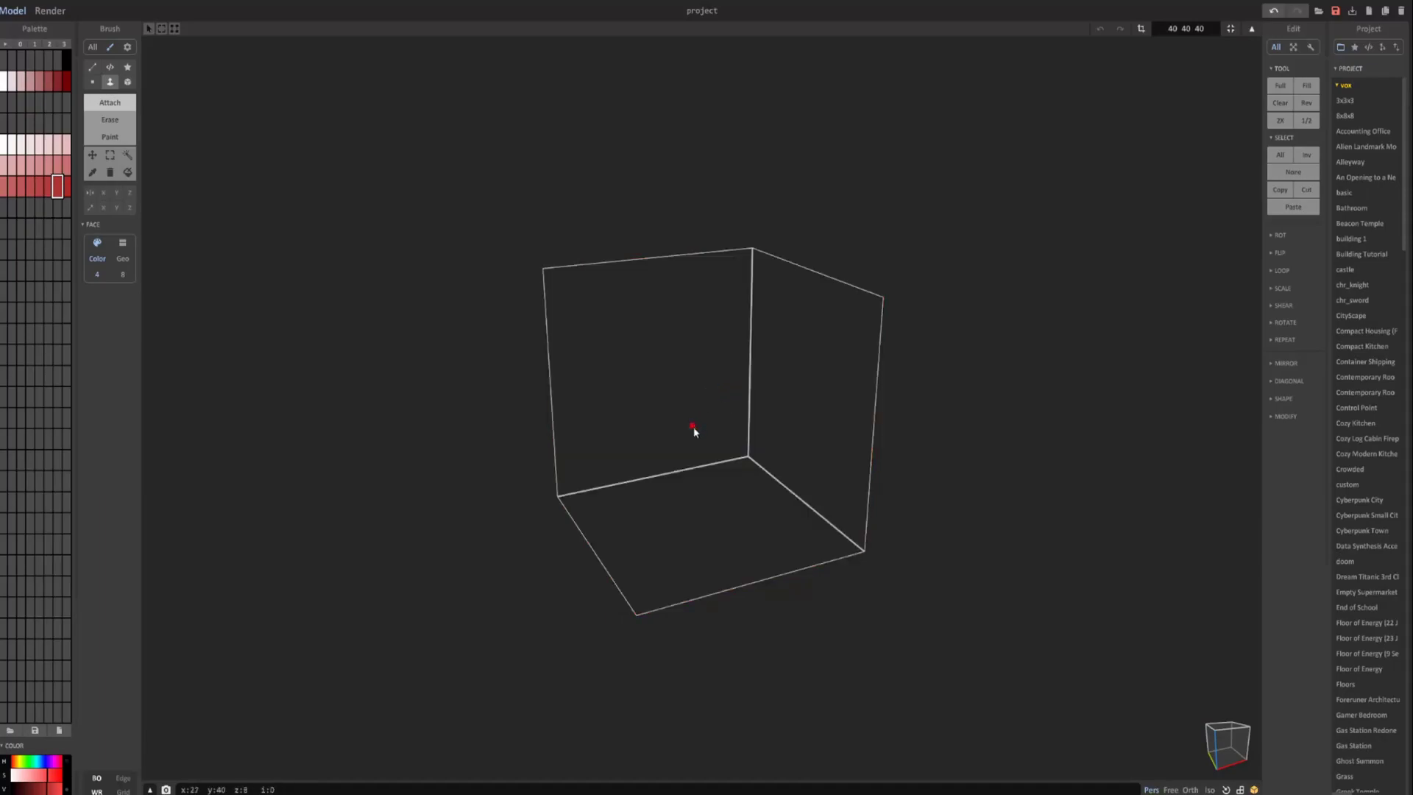
# Undo the deletion of the red cube, clear the cube again and restore it once more.
pyautogui.hotkey('ctrl', 'z')
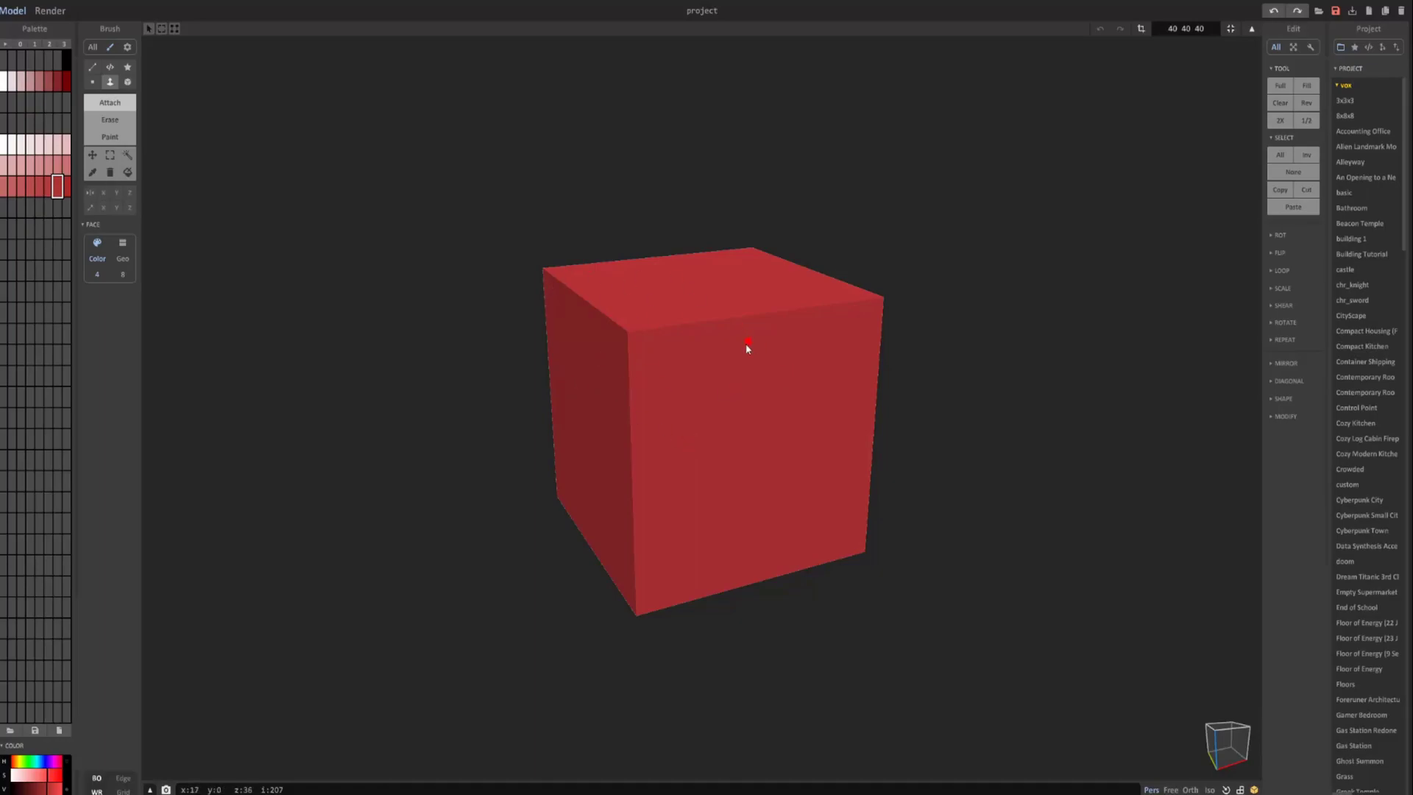
pyautogui.hotkey('ctrl', 'z')
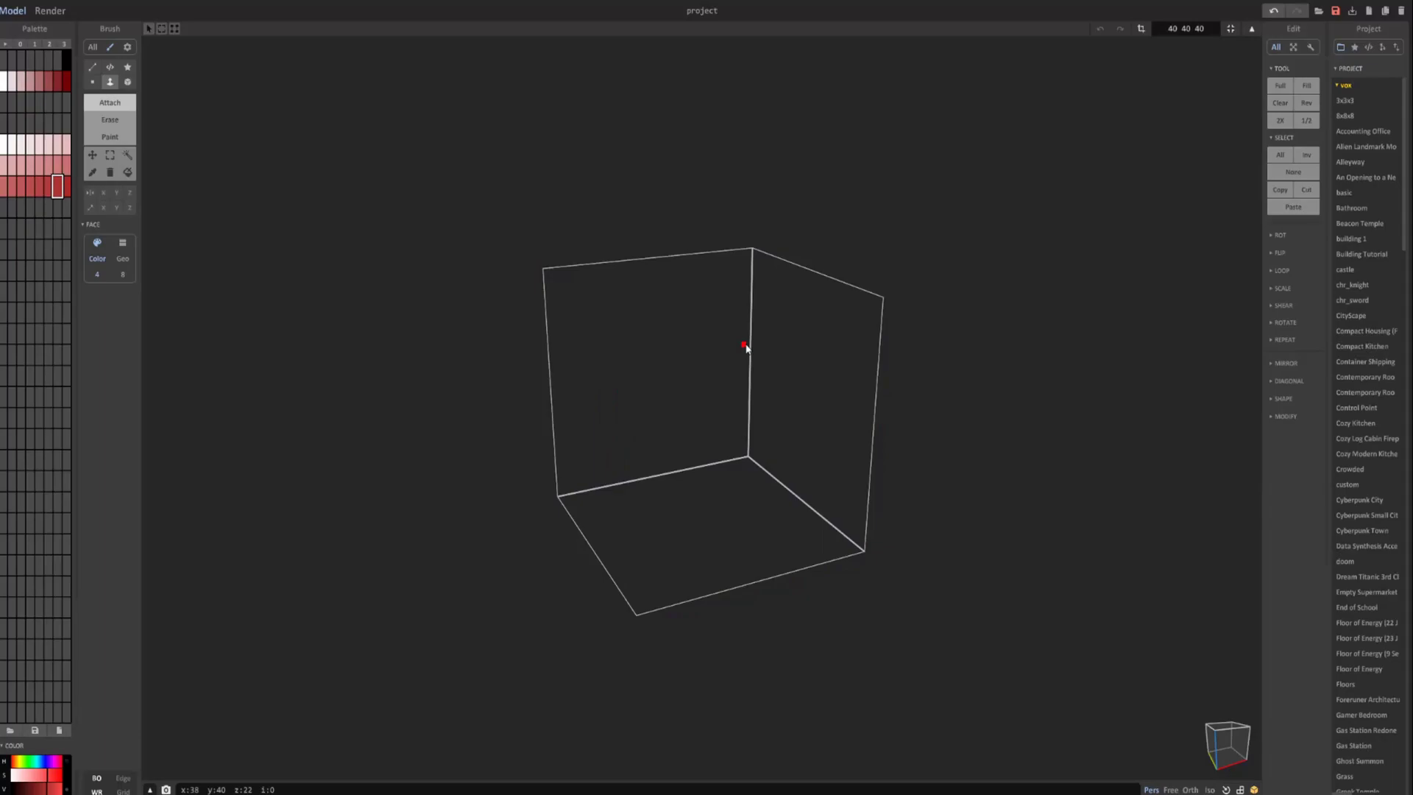
pyautogui.click(127, 82)
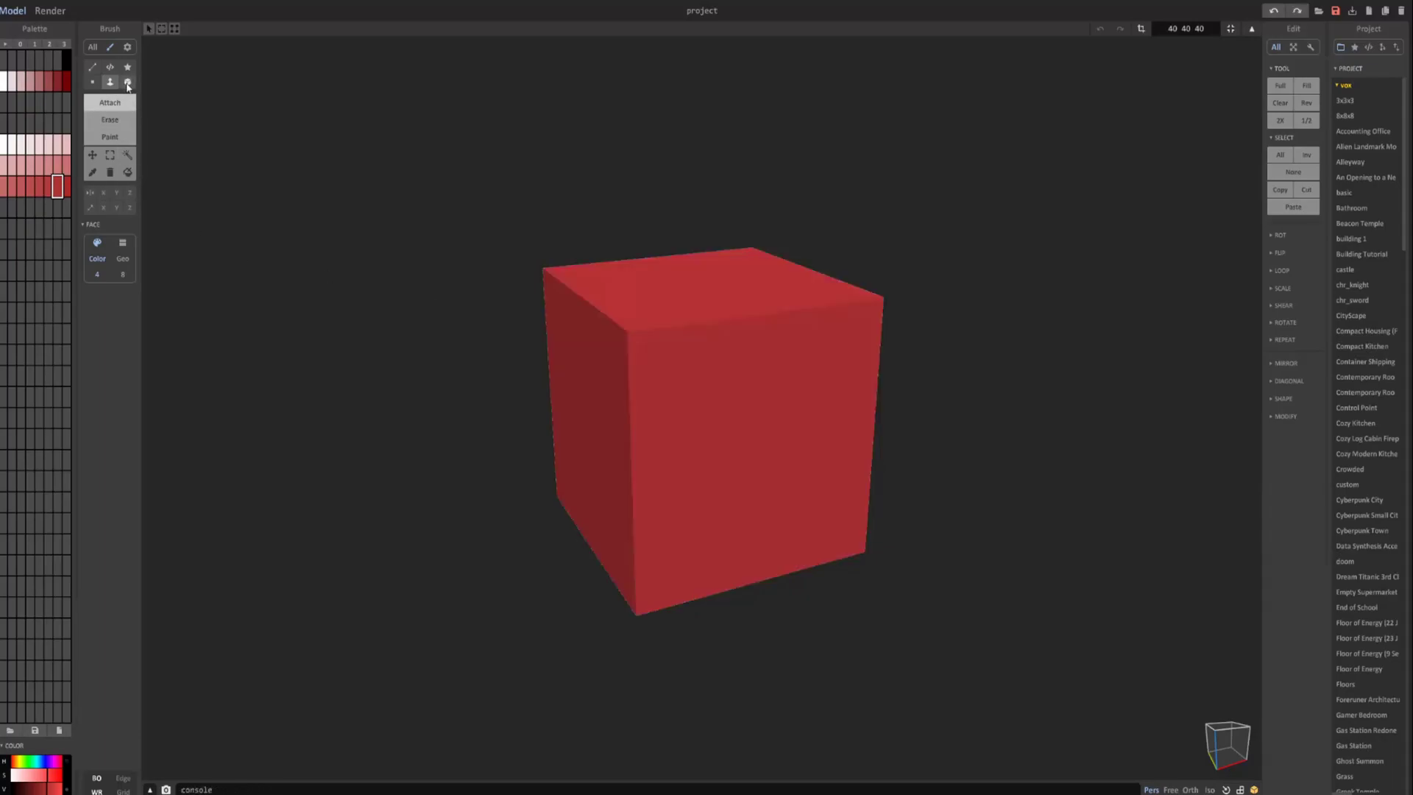
# Marquee-select a rectangular patch of voxels spanning the edge between the cube's top and front faces.
pyautogui.click(110, 155)
pyautogui.moveTo(719, 321); pyautogui.dragTo(628, 316, button='right')
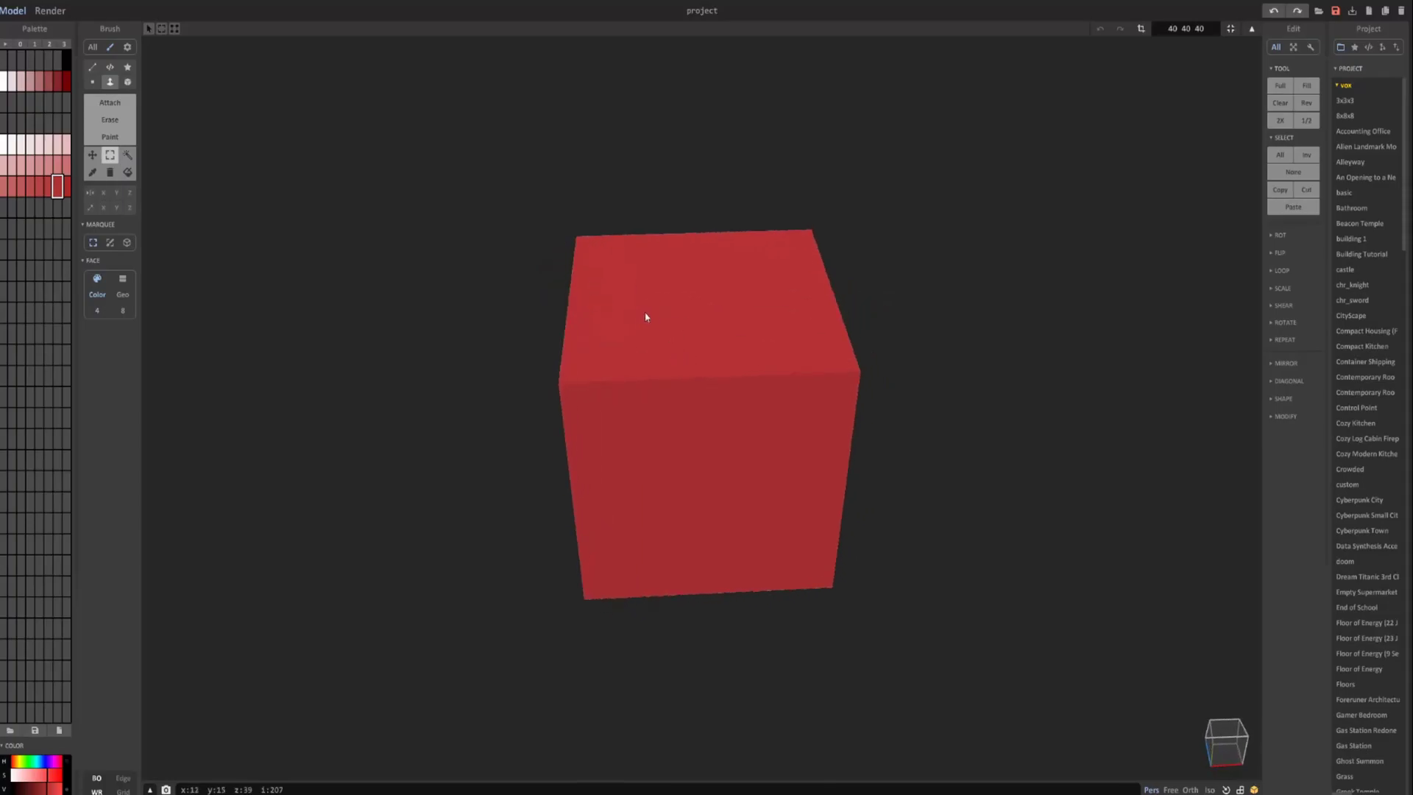
pyautogui.moveTo(663, 338); pyautogui.dragTo(781, 506)
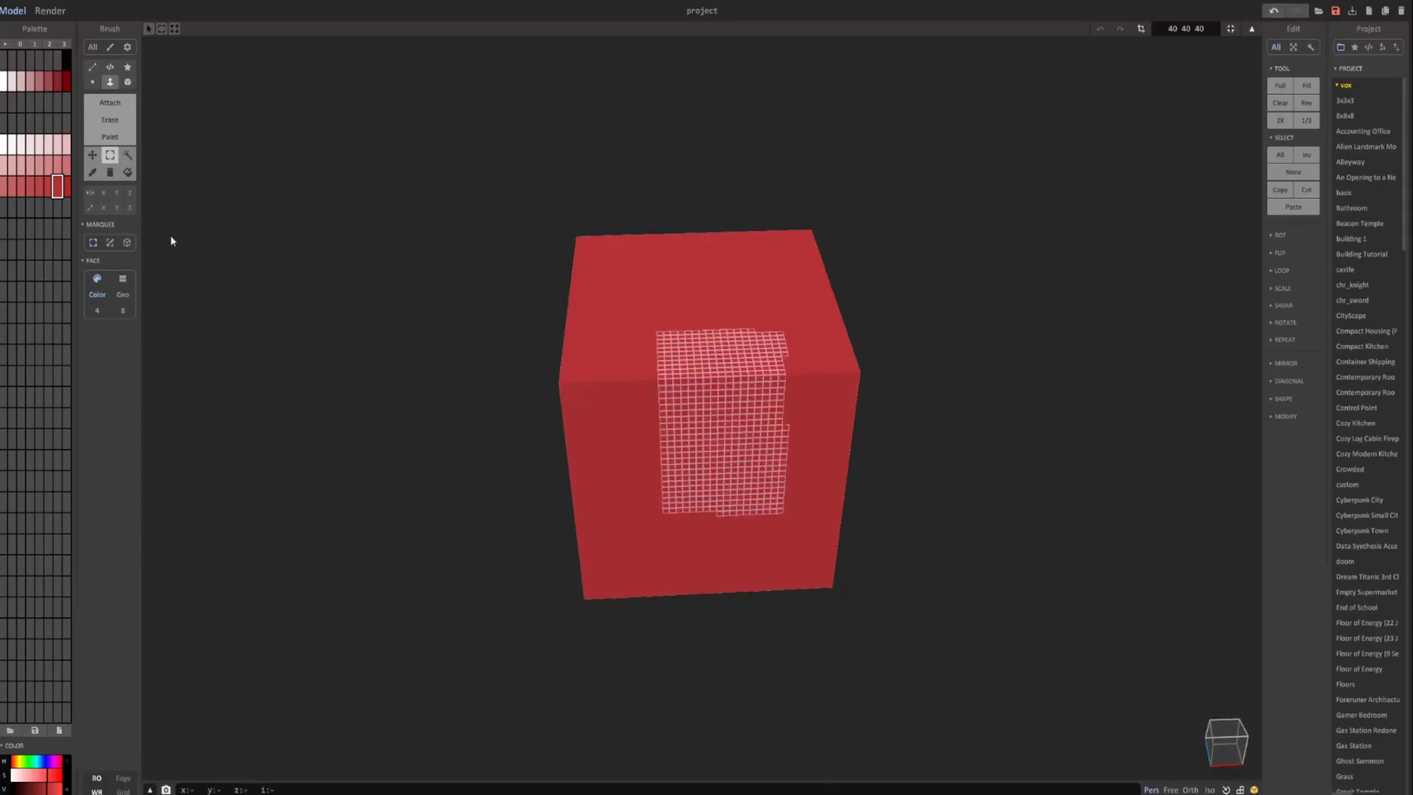
# Change the marquee mode, select the full upper band of the red cube and delete the selected voxels.
pyautogui.click(117, 243)
pyautogui.moveTo(690, 343); pyautogui.dragTo(755, 395)
pyautogui.moveTo(756, 398); pyautogui.dragTo(729, 362, button='right')
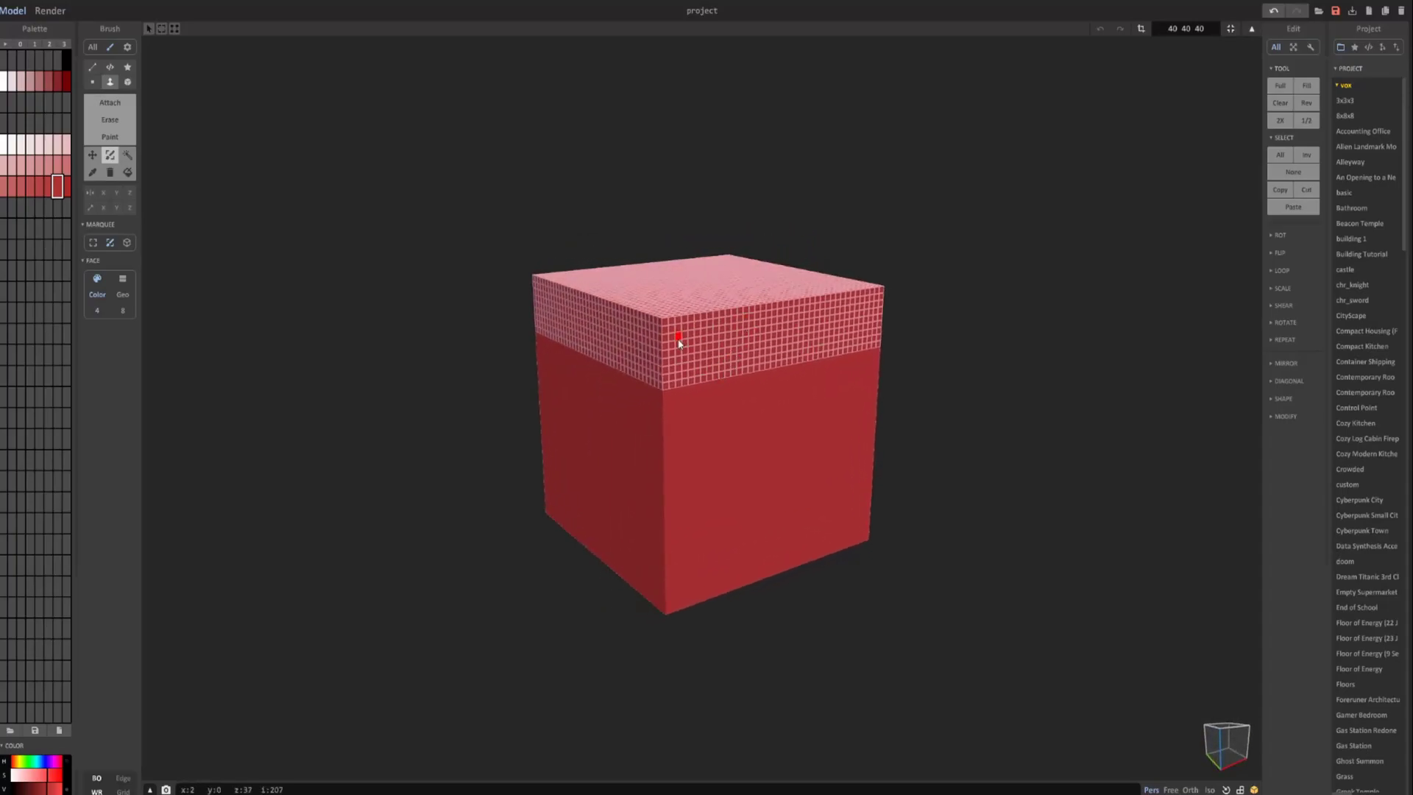
pyautogui.press('Delete')
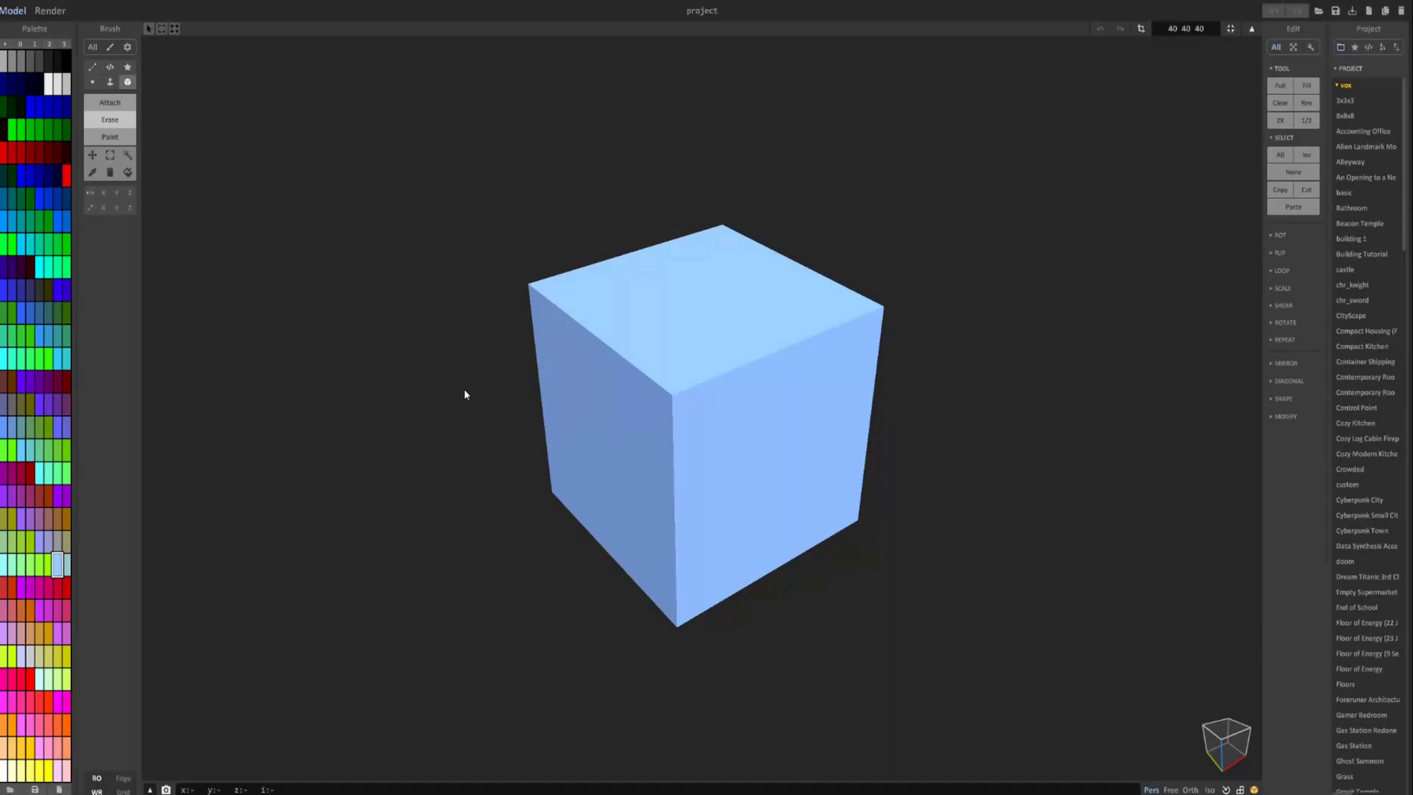
# Paint a large green rectangle on the blue cube's top face with the Box brush in Paint mode.
pyautogui.click(50, 131)
pyautogui.click(121, 108)
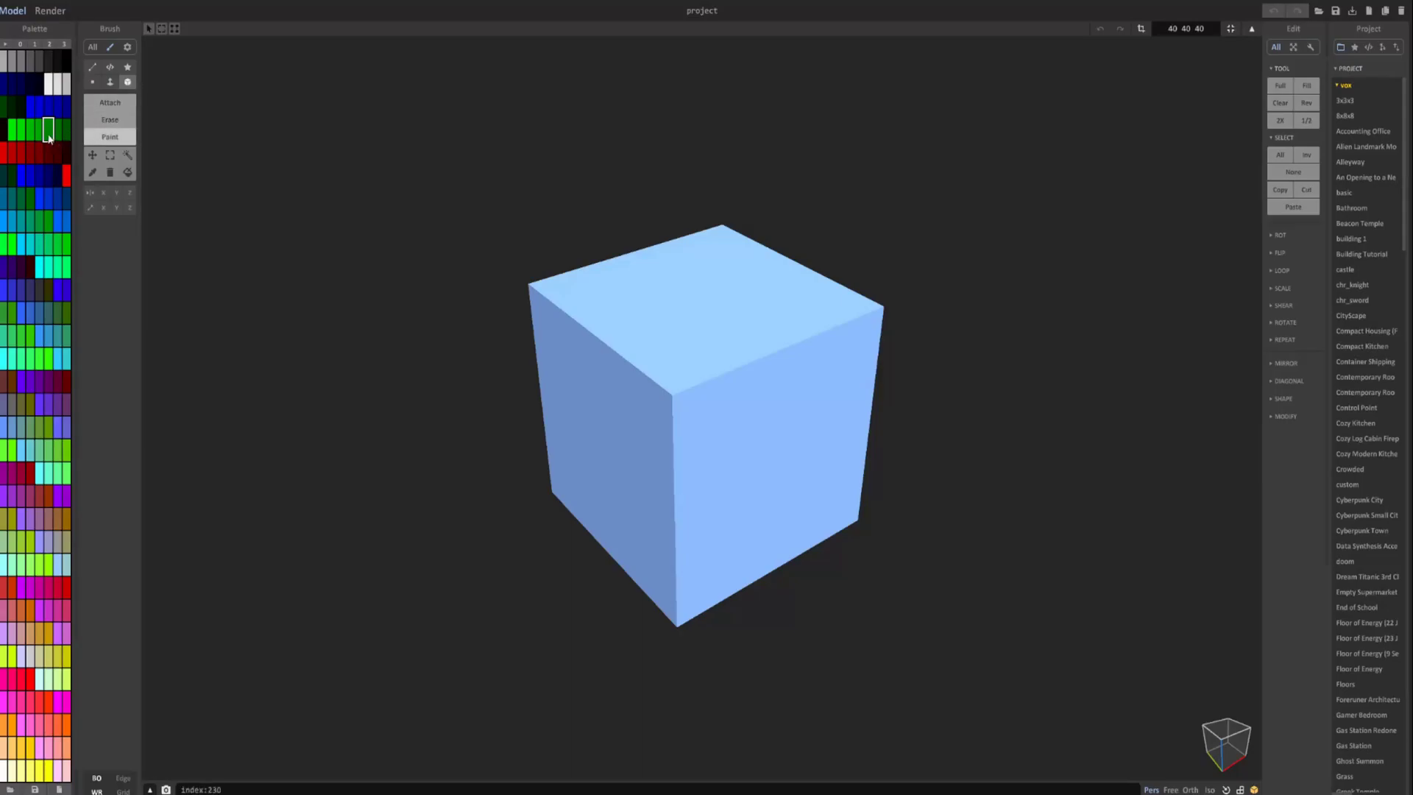
pyautogui.moveTo(853, 441); pyautogui.dragTo(710, 386, button='right')
pyautogui.moveTo(627, 315)
pyautogui.mouseDown()
pyautogui.moveTo(708, 393)
pyautogui.moveTo(805, 559)
pyautogui.mouseUp()
pyautogui.moveTo(807, 562); pyautogui.dragTo(629, 394, button='right')
# Paint a small dark red rectangle on the blue cube's top face, away from the green area.
pyautogui.click(57, 158)
pyautogui.moveTo(507, 319); pyautogui.dragTo(589, 316, button='right')
pyautogui.moveTo(599, 315); pyautogui.dragTo(623, 348)
# Paint three small bright red squares on the blue cube's top face and sample the green colour from the painted area.
pyautogui.click(66, 175)
pyautogui.moveTo(589, 355); pyautogui.dragTo(546, 301, button='right')
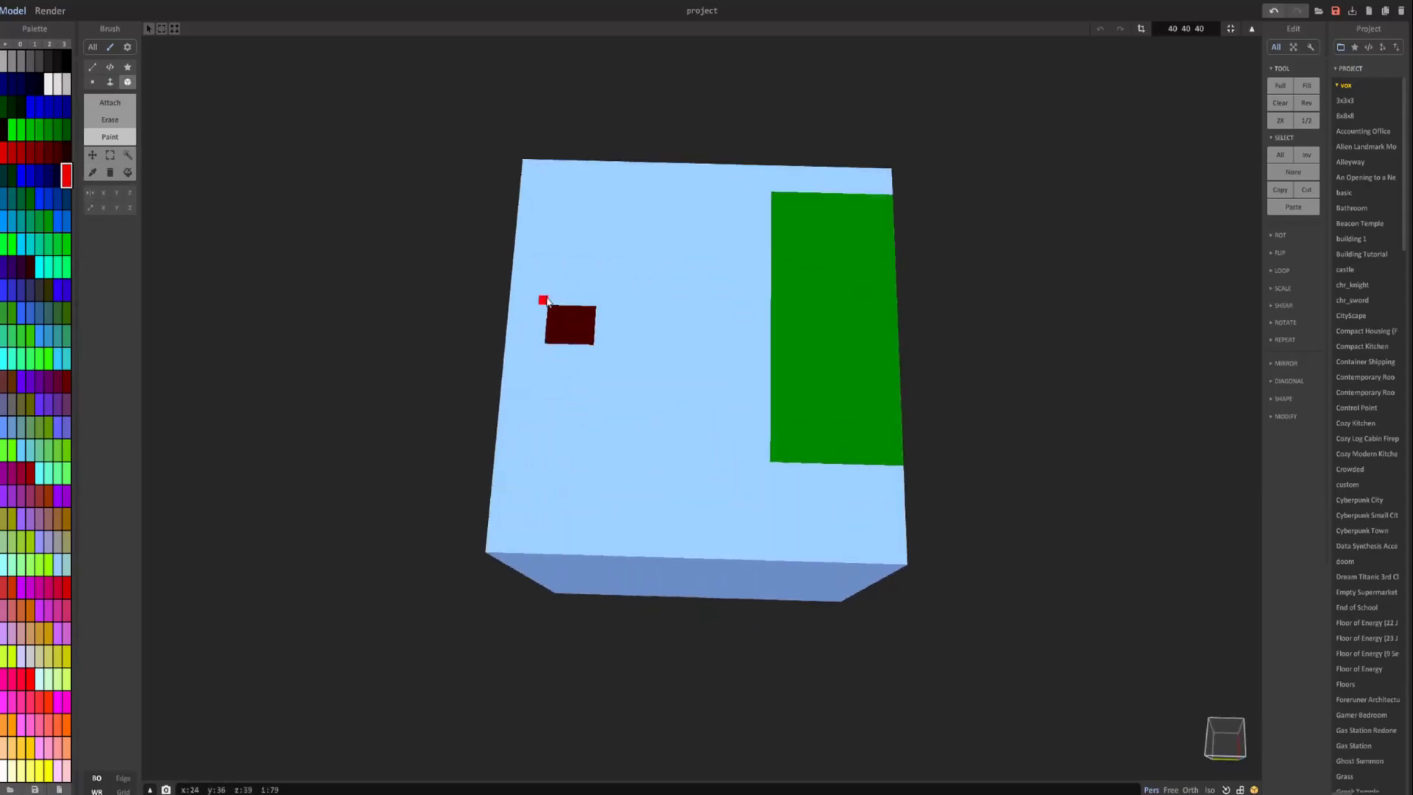
pyautogui.moveTo(552, 309); pyautogui.dragTo(591, 341)
pyautogui.moveTo(588, 367)
pyautogui.mouseDown()
pyautogui.moveTo(544, 391)
pyautogui.moveTo(542, 413)
pyautogui.moveTo(581, 462)
pyautogui.mouseUp()
pyautogui.moveTo(581, 462); pyautogui.dragTo(554, 432, button='right')
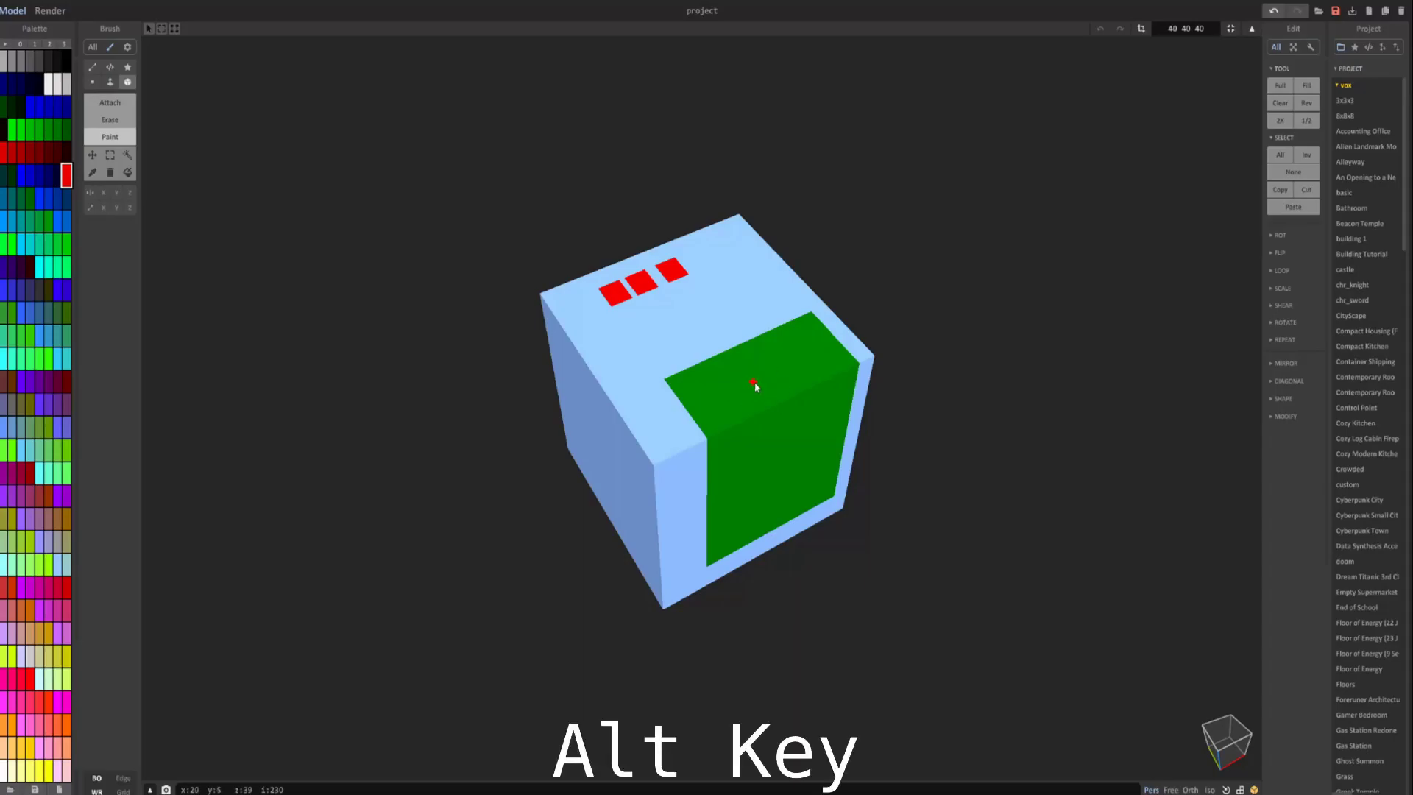
pyautogui.keyDown('alt'); pyautogui.click(732, 387); pyautogui.keyUp('alt')
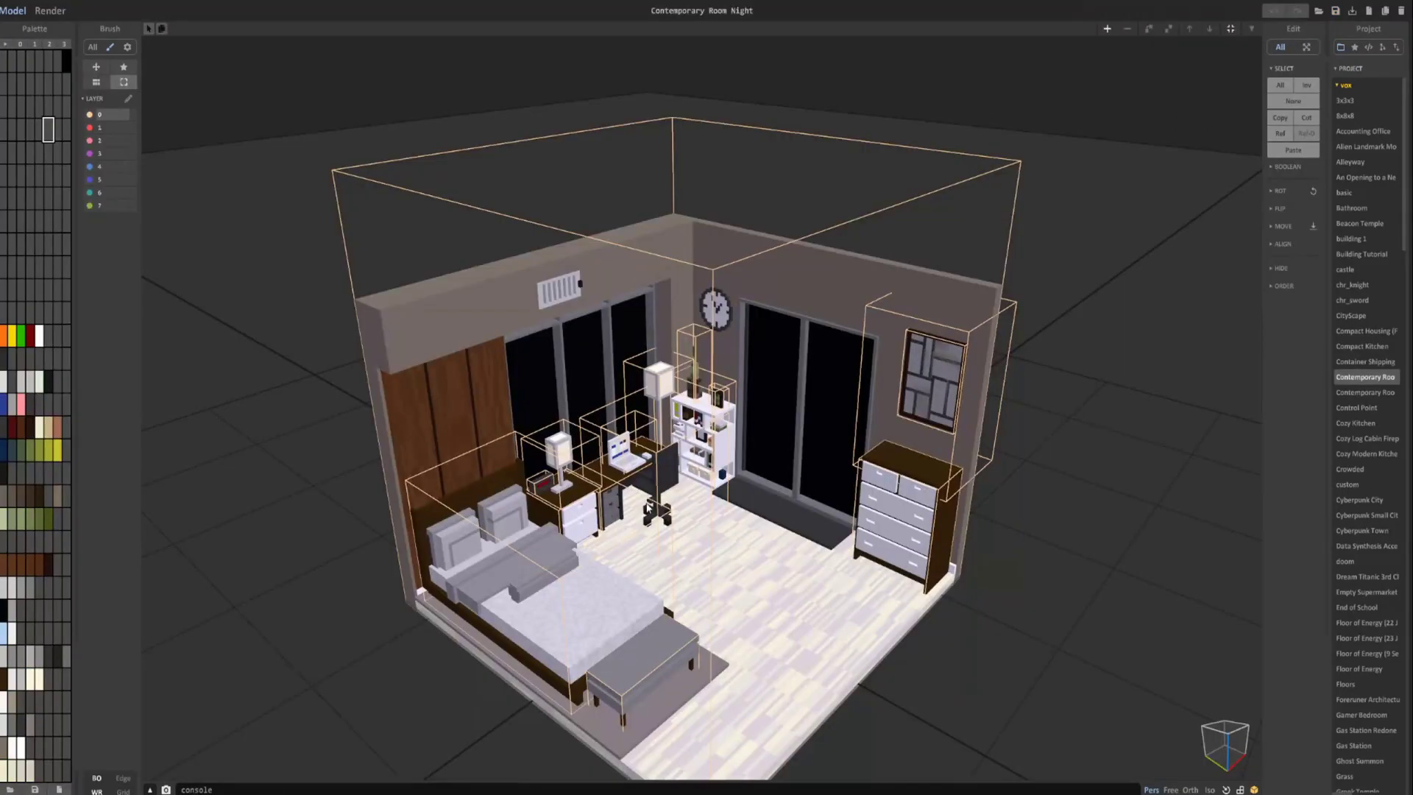
# Sample palette colours directly from many surfaces of the Contemporary Room Night scene, including the bed, floor, walls, windows and furniture.
pyautogui.scroll(-3, 648, 518)
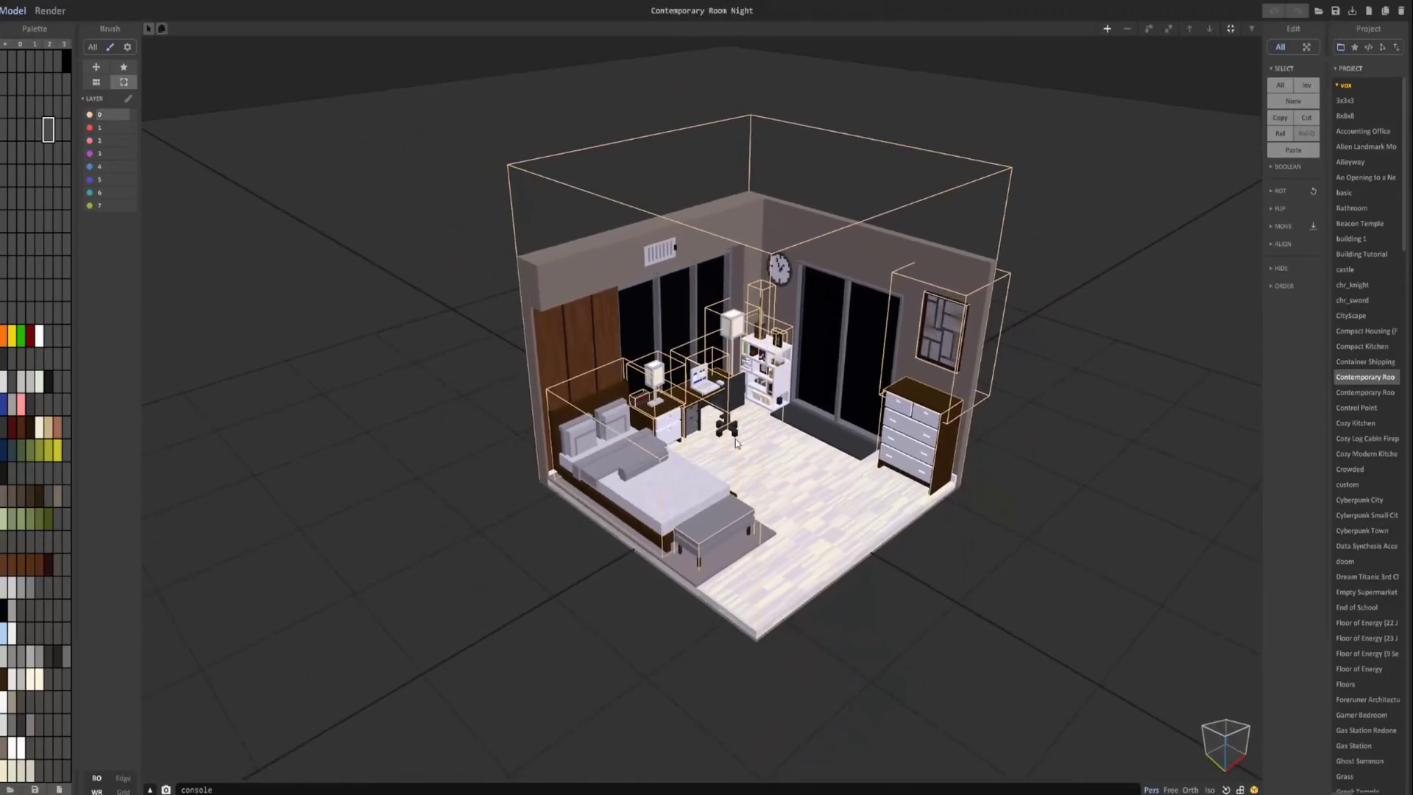
pyautogui.scroll(5, 735, 439)
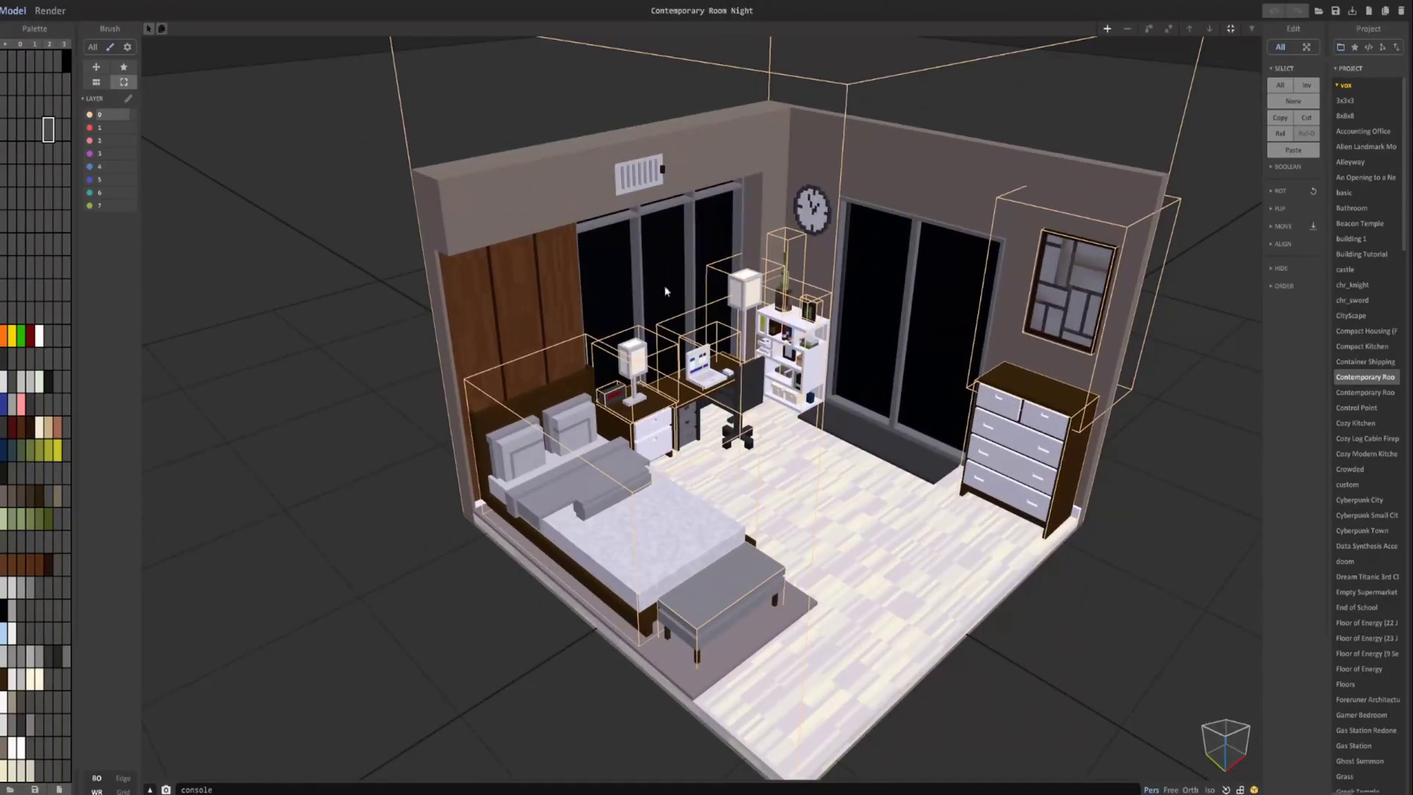
pyautogui.scroll(5, 676, 410)
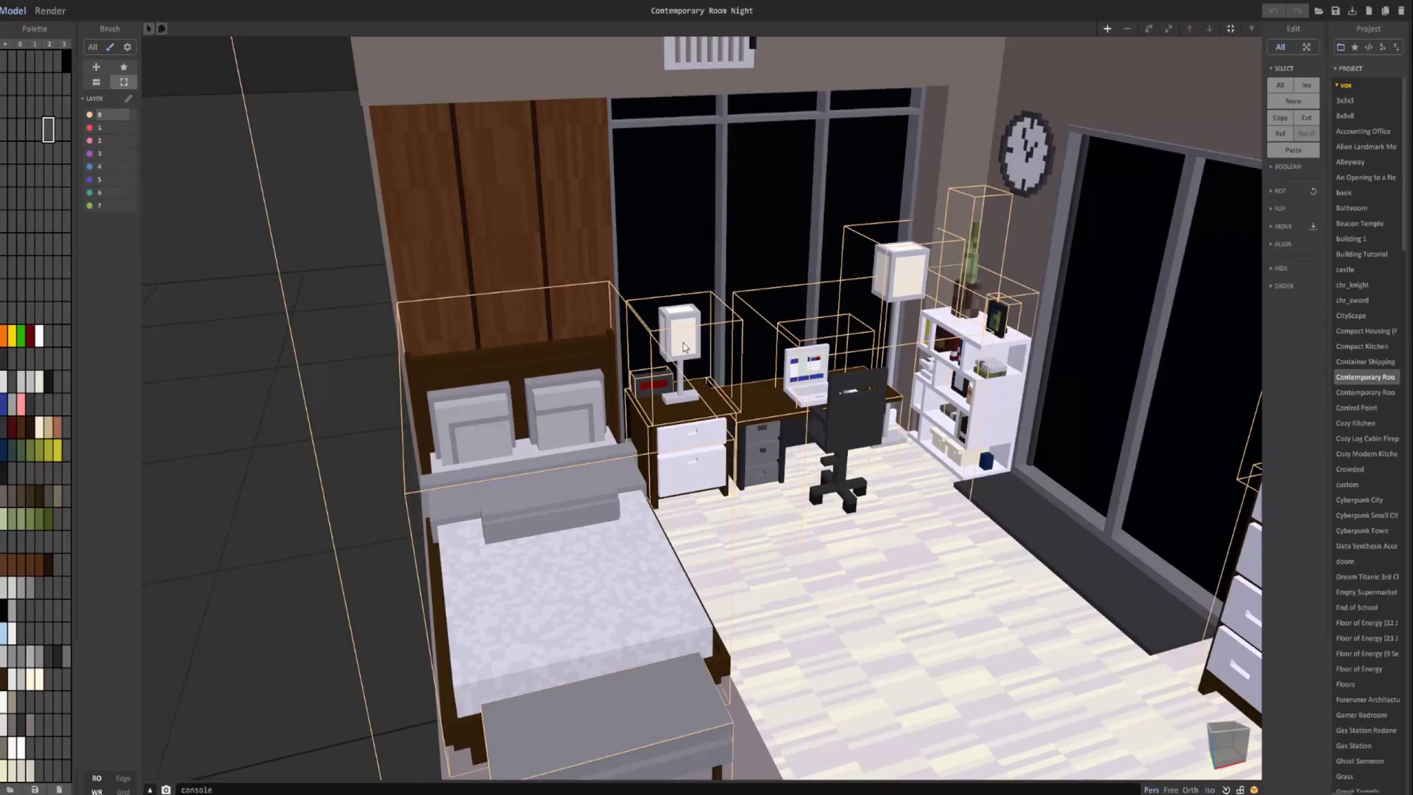
pyautogui.click(30, 678)
pyautogui.keyDown('alt'); pyautogui.click(643, 525); pyautogui.keyUp('alt')
pyautogui.keyDown('alt'); pyautogui.click(740, 582); pyautogui.keyUp('alt')
pyautogui.keyDown('alt'); pyautogui.click(646, 563); pyautogui.keyUp('alt')
pyautogui.keyDown('alt'); pyautogui.click(612, 518); pyautogui.keyUp('alt')
pyautogui.keyDown('alt'); pyautogui.click(567, 393); pyautogui.keyUp('alt')
pyautogui.keyDown('alt'); pyautogui.click(557, 309); pyautogui.keyUp('alt')
pyautogui.keyDown('alt'); pyautogui.click(540, 283); pyautogui.keyUp('alt')
pyautogui.keyDown('alt'); pyautogui.click(528, 243); pyautogui.keyUp('alt')
pyautogui.keyDown('alt'); pyautogui.click(517, 224); pyautogui.keyUp('alt')
pyautogui.keyDown('alt'); pyautogui.click(511, 200); pyautogui.keyUp('alt')
pyautogui.keyDown('alt'); pyautogui.click(532, 181); pyautogui.keyUp('alt')
pyautogui.keyDown('alt'); pyautogui.click(575, 179); pyautogui.keyUp('alt')
pyautogui.keyDown('alt'); pyautogui.click(709, 202); pyautogui.keyUp('alt')
pyautogui.keyDown('alt'); pyautogui.click(814, 324); pyautogui.keyUp('alt')
pyautogui.keyDown('alt'); pyautogui.click(780, 401); pyautogui.keyUp('alt')
pyautogui.keyDown('alt'); pyautogui.click(890, 558); pyautogui.keyUp('alt')
pyautogui.keyDown('alt'); pyautogui.click(674, 586); pyautogui.keyUp('alt')
pyautogui.keyDown('alt'); pyautogui.click(670, 723); pyautogui.keyUp('alt')
pyautogui.keyDown('alt'); pyautogui.click(996, 531); pyautogui.keyUp('alt')
pyautogui.keyDown('alt'); pyautogui.click(1035, 506); pyautogui.keyUp('alt')
pyautogui.keyDown('alt'); pyautogui.click(1009, 393); pyautogui.keyUp('alt')
pyautogui.keyDown('alt'); pyautogui.click(1022, 243); pyautogui.keyUp('alt')
pyautogui.keyDown('alt'); pyautogui.click(1022, 179); pyautogui.keyUp('alt')
pyautogui.keyDown('alt'); pyautogui.click(1044, 184); pyautogui.keyUp('alt')
pyautogui.keyDown('alt'); pyautogui.click(1109, 258); pyautogui.keyUp('alt')
pyautogui.keyDown('alt'); pyautogui.click(940, 165); pyautogui.keyUp('alt')
pyautogui.keyDown('alt'); pyautogui.click(886, 131); pyautogui.keyUp('alt')
pyautogui.keyDown('alt'); pyautogui.click(795, 72); pyautogui.keyUp('alt')
pyautogui.keyDown('alt'); pyautogui.click(750, 60); pyautogui.keyUp('alt')
pyautogui.keyDown('alt'); pyautogui.click(751, 45); pyautogui.keyUp('alt')
pyautogui.keyDown('alt'); pyautogui.click(626, 98); pyautogui.keyUp('alt')
pyautogui.keyDown('alt'); pyautogui.click(578, 112); pyautogui.keyUp('alt')
pyautogui.keyDown('alt'); pyautogui.click(678, 335); pyautogui.keyUp('alt')
pyautogui.keyDown('alt'); pyautogui.click(672, 542); pyautogui.keyUp('alt')
pyautogui.keyDown('alt'); pyautogui.click(873, 567); pyautogui.keyUp('alt')
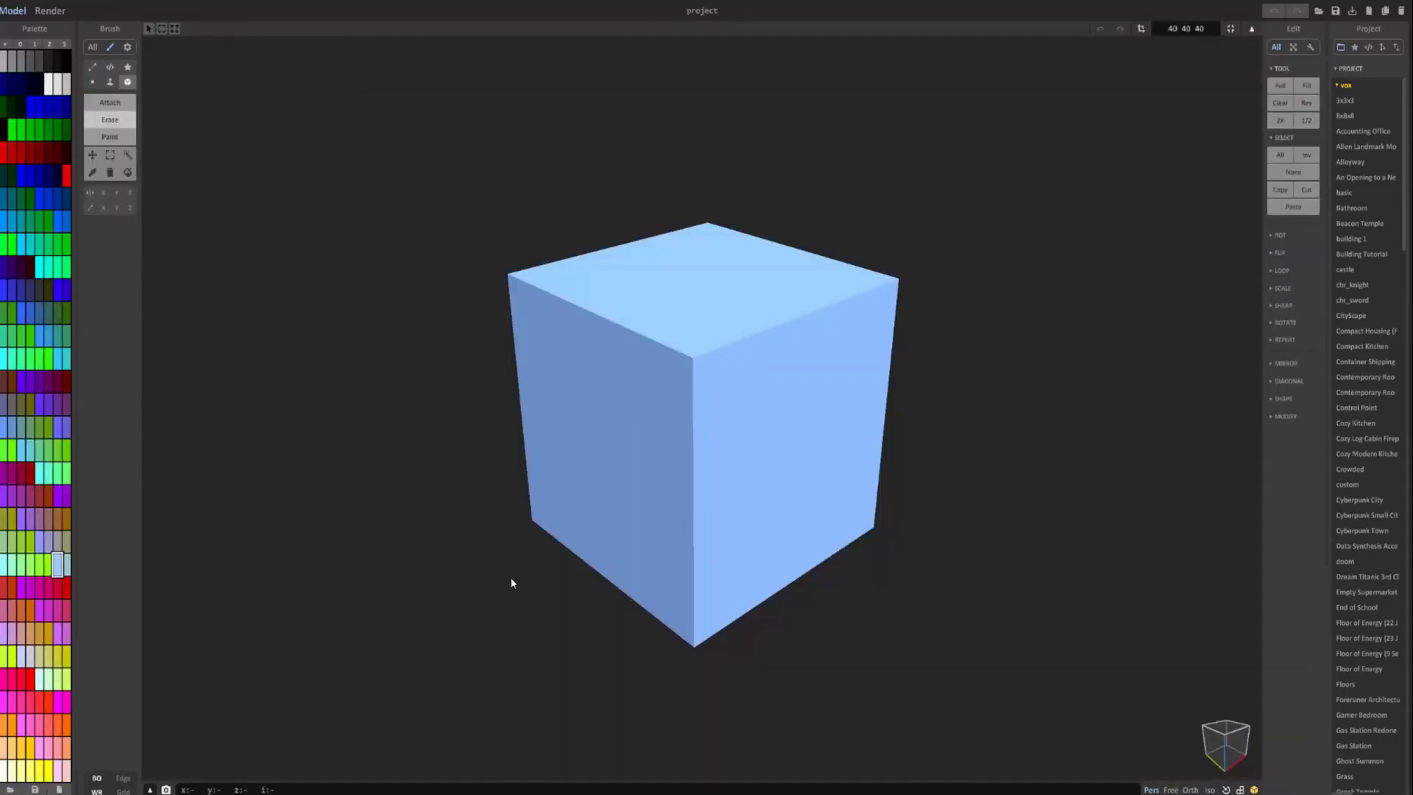